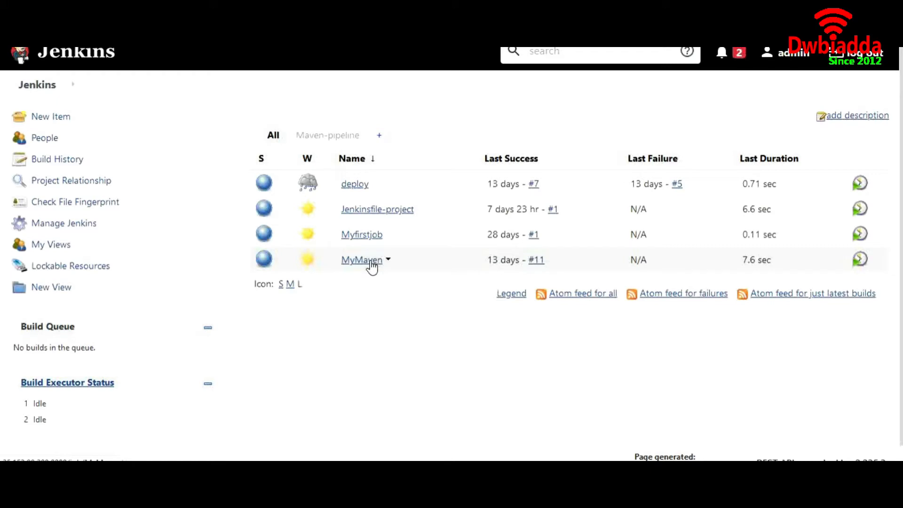
- Examine the pipeline script and the other settings in the configuration of Jenkinsfile-project
{"action": "left_click", "coordinate": [363, 209]}
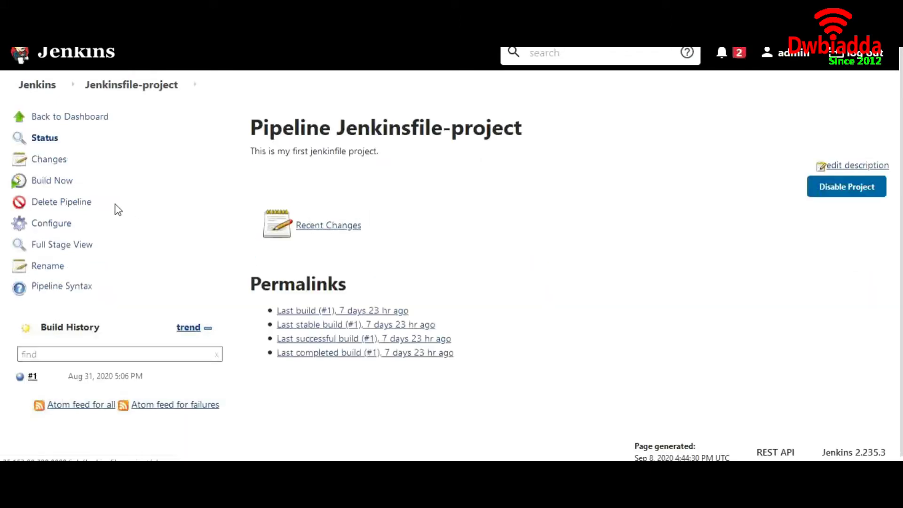
{"action": "left_click", "coordinate": [63, 225]}
{"action": "scroll", "coordinate": [404, 311], "scroll_direction": "down", "scroll_amount": 15}
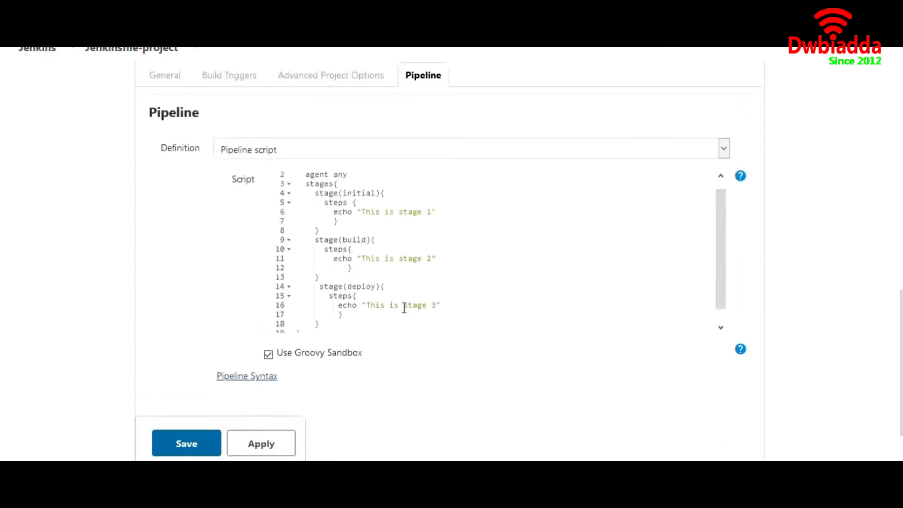
{"action": "scroll", "coordinate": [396, 263], "scroll_direction": "up", "scroll_amount": 1}
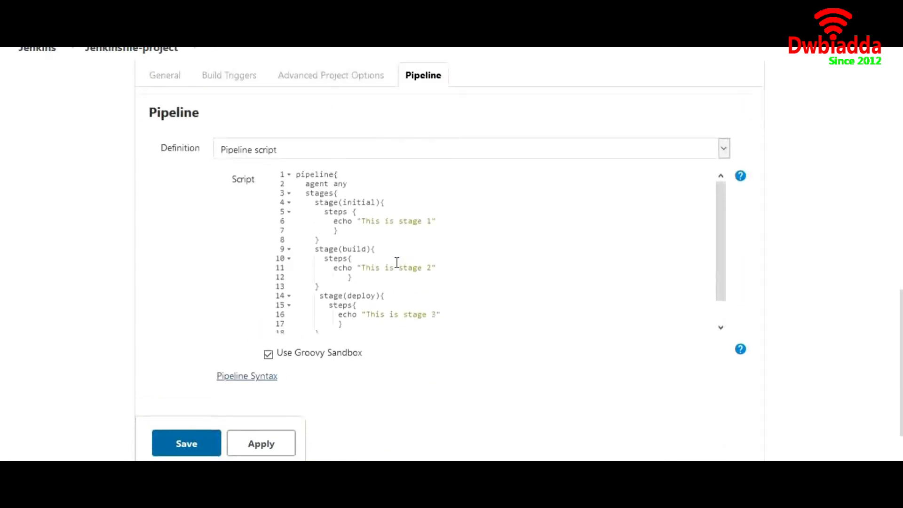
{"action": "scroll", "coordinate": [397, 240], "scroll_direction": "up", "scroll_amount": 2}
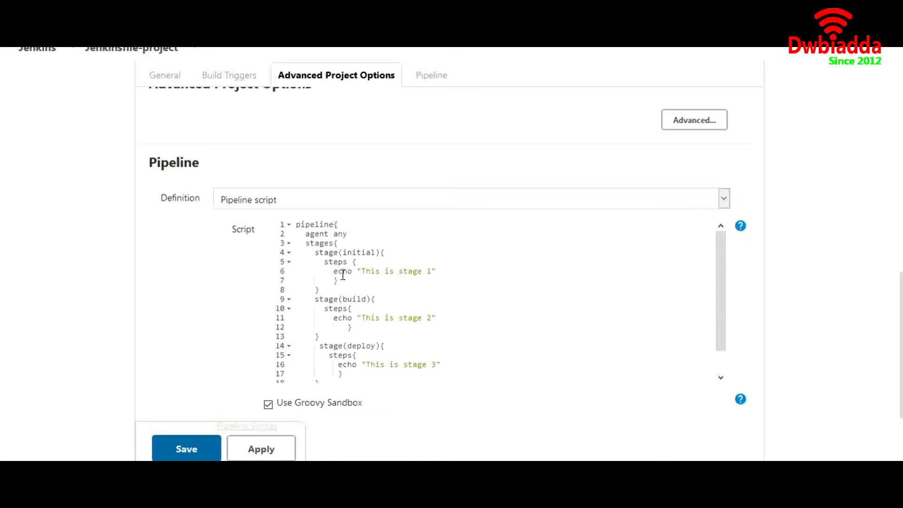
{"action": "scroll", "coordinate": [342, 275], "scroll_direction": "up", "scroll_amount": 15}
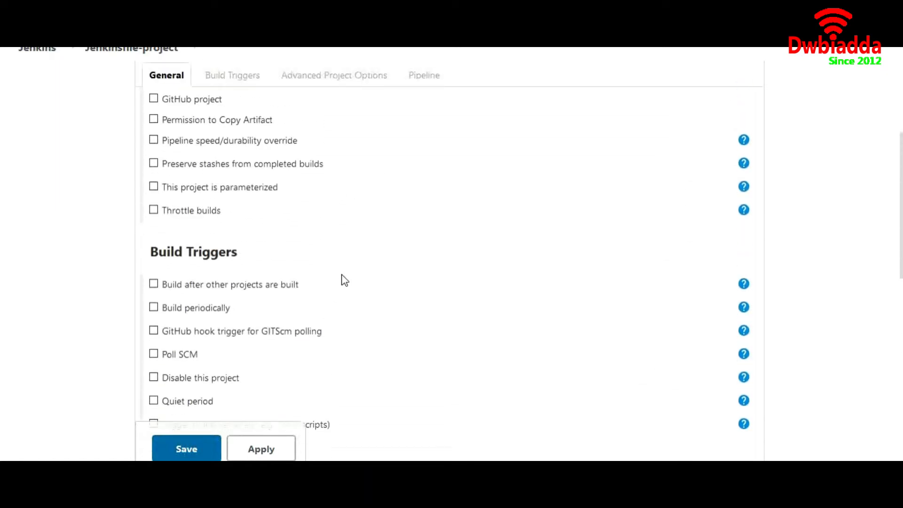
{"action": "scroll", "coordinate": [342, 276], "scroll_direction": "down", "scroll_amount": 5}
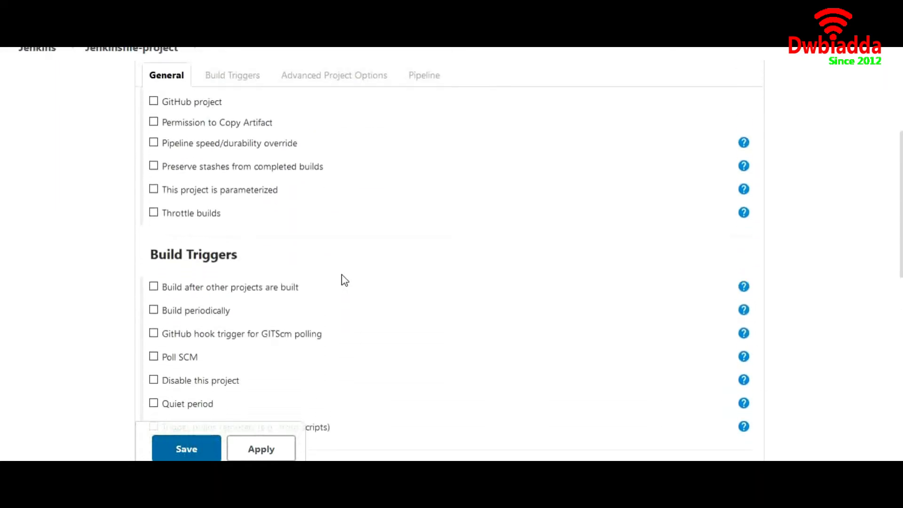
{"action": "scroll", "coordinate": [343, 278], "scroll_direction": "down", "scroll_amount": 10}
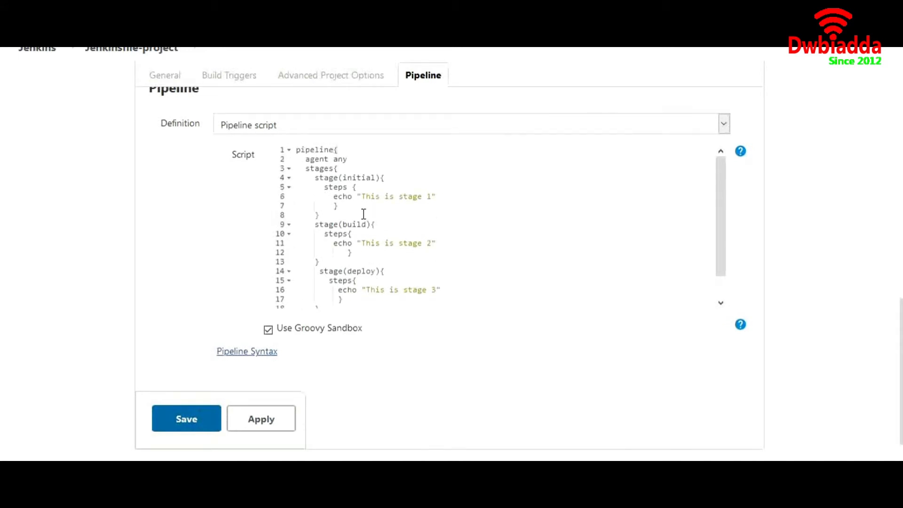
{"action": "scroll", "coordinate": [379, 221], "scroll_direction": "down", "scroll_amount": 1}
{"action": "scroll", "coordinate": [381, 222], "scroll_direction": "up", "scroll_amount": 1}
{"action": "scroll", "coordinate": [216, 292], "scroll_direction": "up", "scroll_amount": 10}
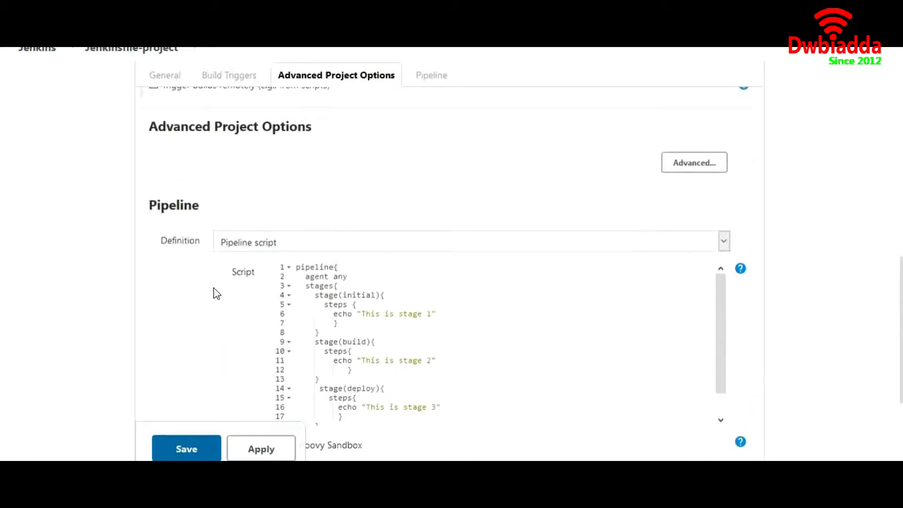
{"action": "scroll", "coordinate": [214, 293], "scroll_direction": "up", "scroll_amount": 5}
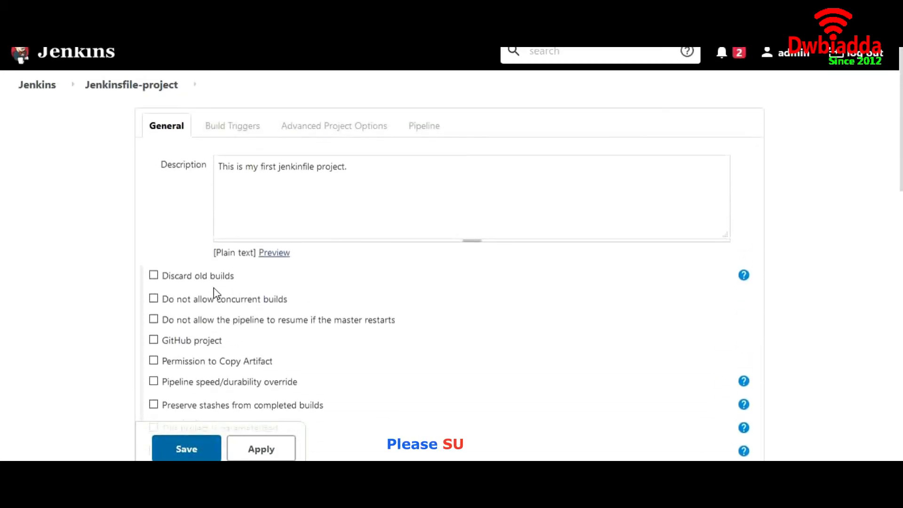
- Read through the console output of the last build of Jenkinsfile-project
{"action": "left_click", "coordinate": [118, 90]}
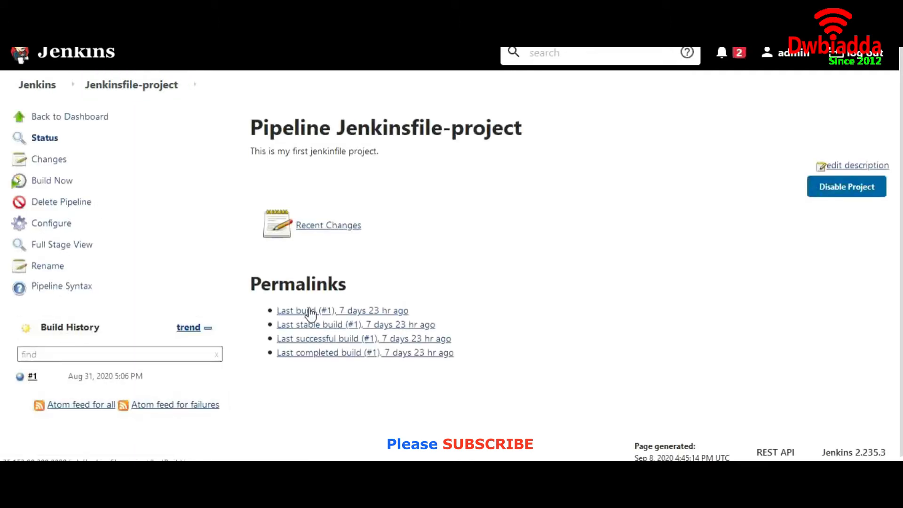
{"action": "left_click", "coordinate": [282, 310]}
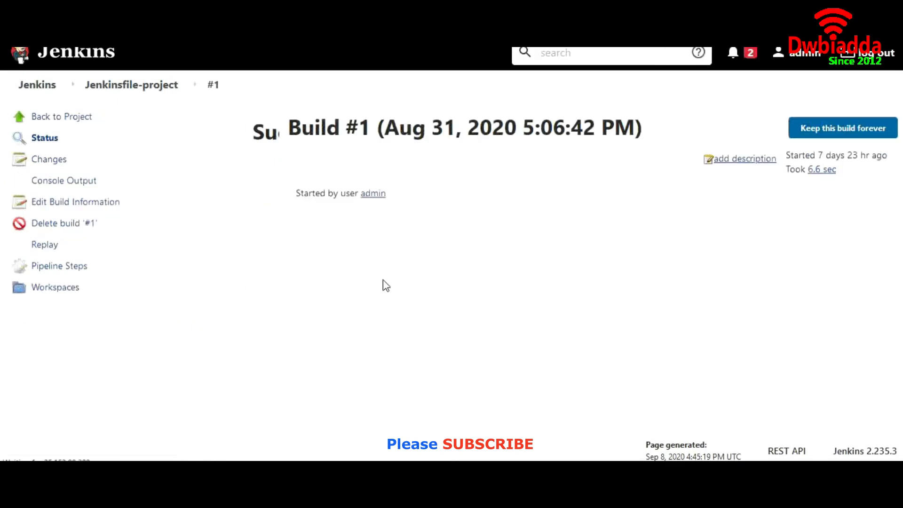
{"action": "left_click", "coordinate": [90, 183]}
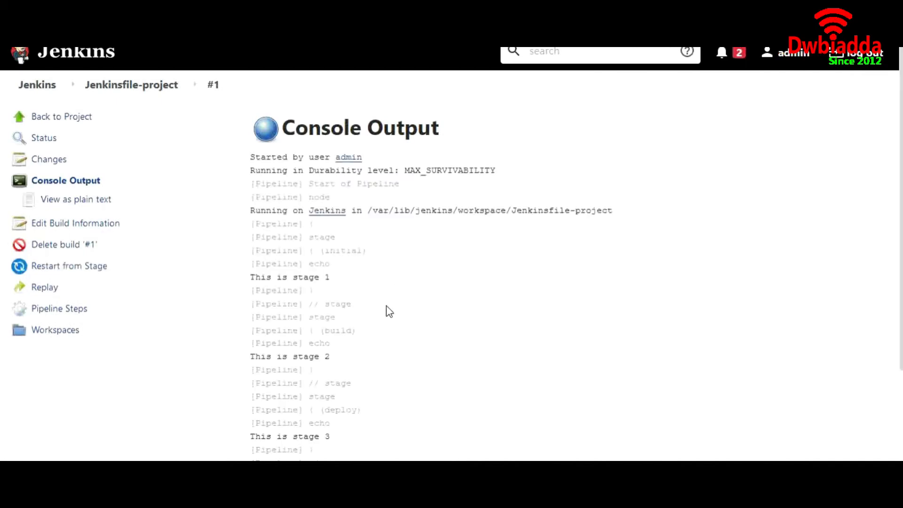
{"action": "scroll", "coordinate": [386, 307], "scroll_direction": "down", "scroll_amount": 2}
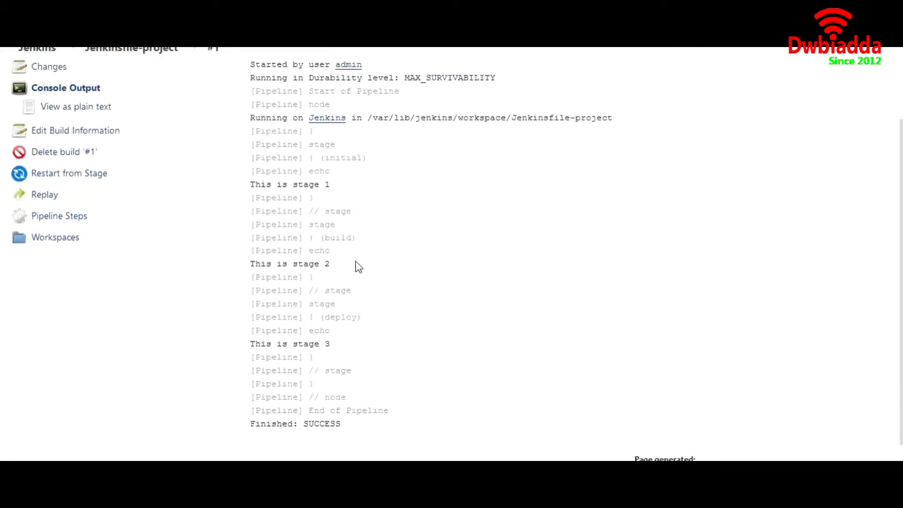
{"action": "scroll", "coordinate": [357, 266], "scroll_direction": "up", "scroll_amount": 2}
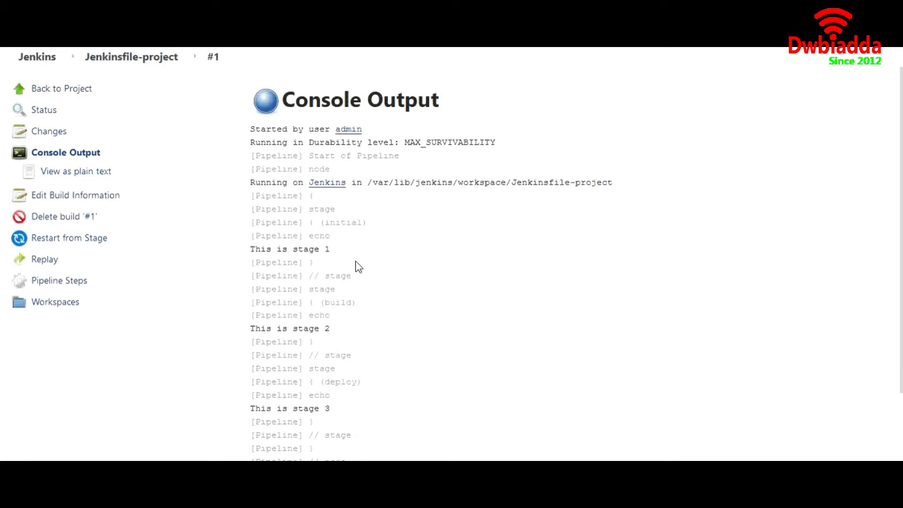
- Examine the MyMaven job's configuration, especially its build triggers, Maven goals and post-build archiving of artifacts
{"action": "left_click", "coordinate": [36, 66]}
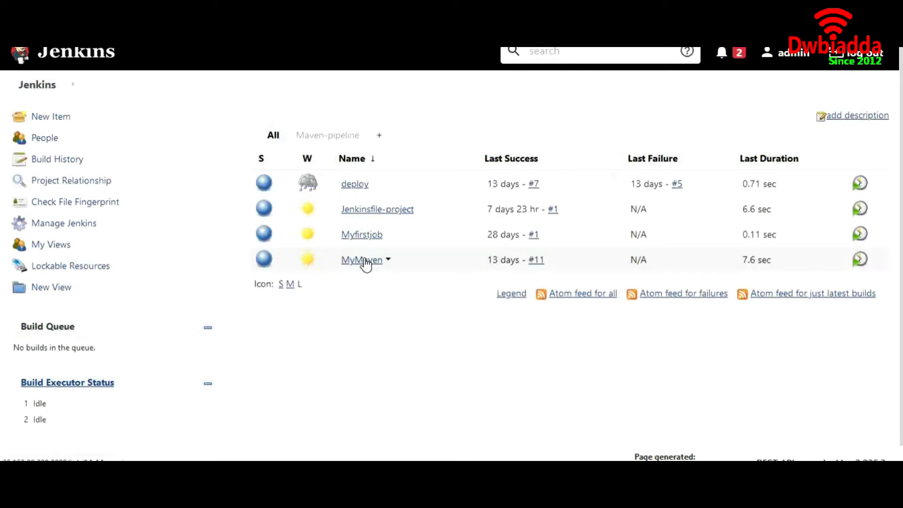
{"action": "left_click", "coordinate": [363, 260]}
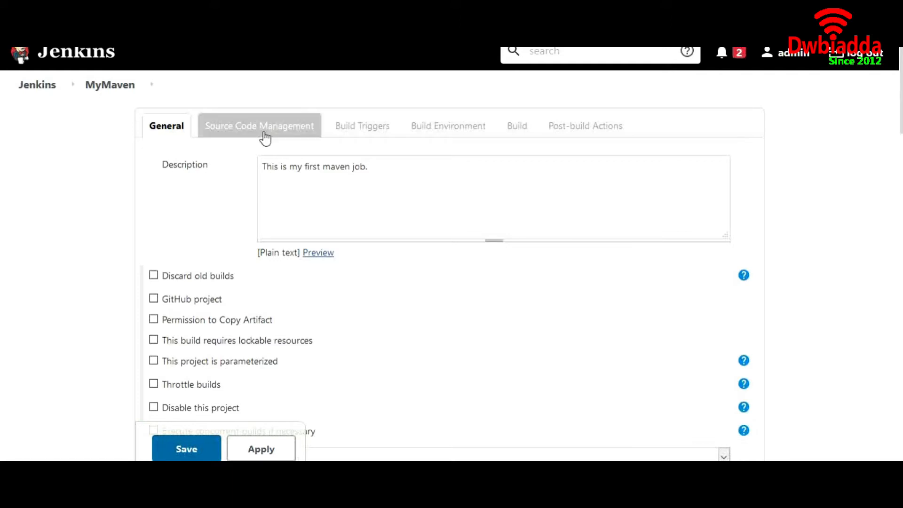
{"action": "left_click", "coordinate": [372, 128]}
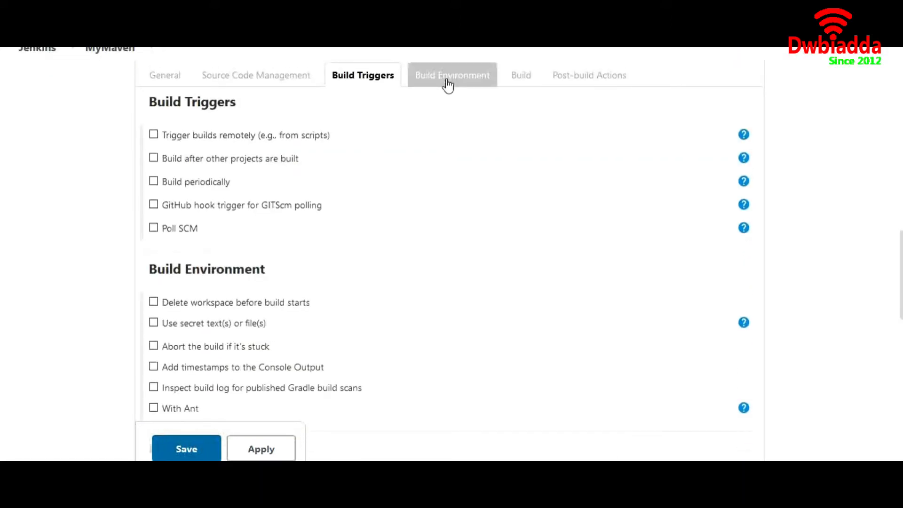
{"action": "scroll", "coordinate": [389, 284], "scroll_direction": "down", "scroll_amount": 5}
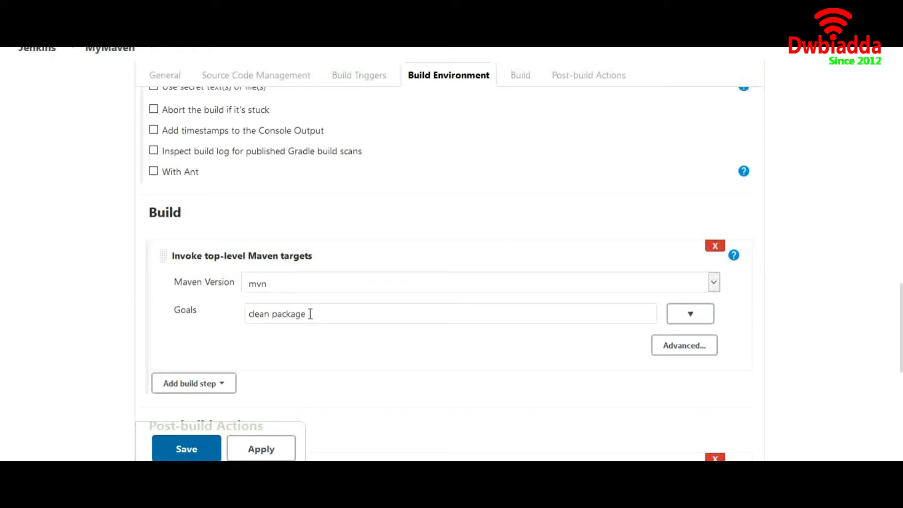
{"action": "left_click_drag", "start_coordinate": [309, 314], "coordinate": [251, 314]}
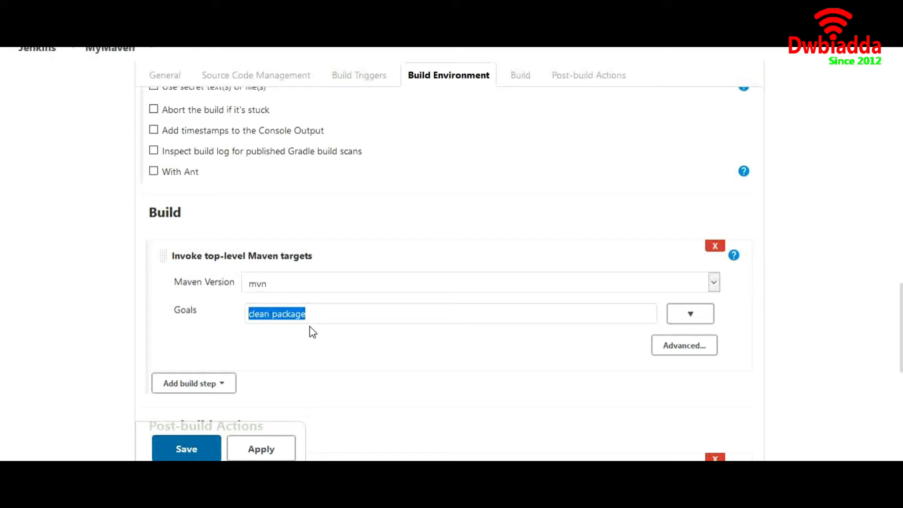
{"action": "scroll", "coordinate": [309, 327], "scroll_direction": "down", "scroll_amount": 4}
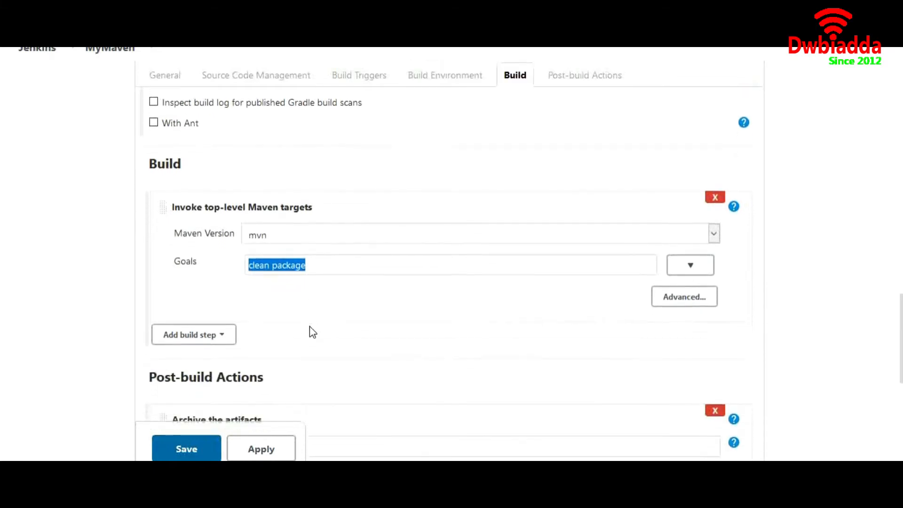
{"action": "scroll", "coordinate": [310, 326], "scroll_direction": "down", "scroll_amount": 1}
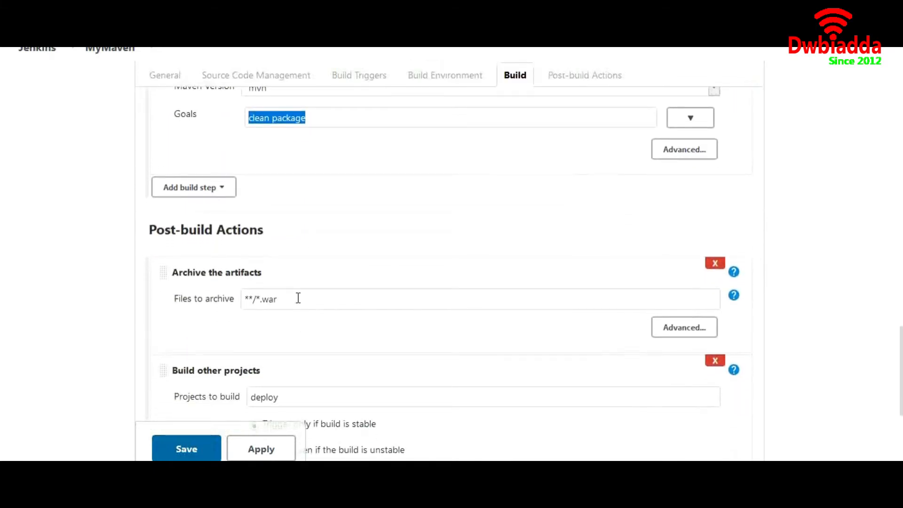
{"action": "left_click_drag", "start_coordinate": [290, 299], "coordinate": [250, 297]}
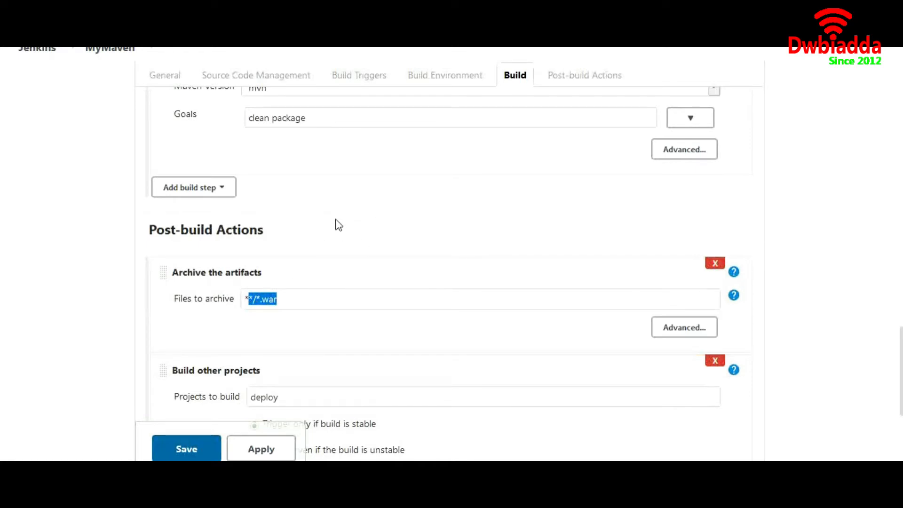
{"action": "scroll", "coordinate": [337, 225], "scroll_direction": "up", "scroll_amount": 1}
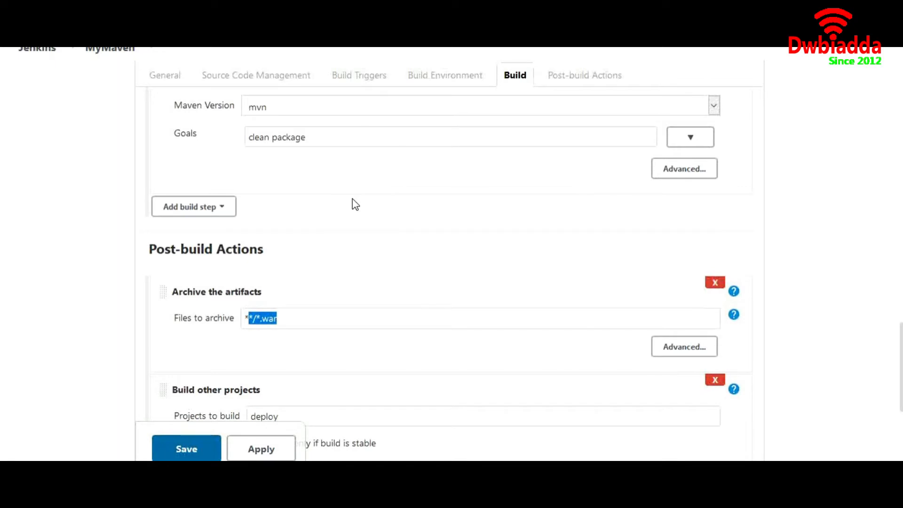
{"action": "scroll", "coordinate": [353, 204], "scroll_direction": "down", "scroll_amount": 3}
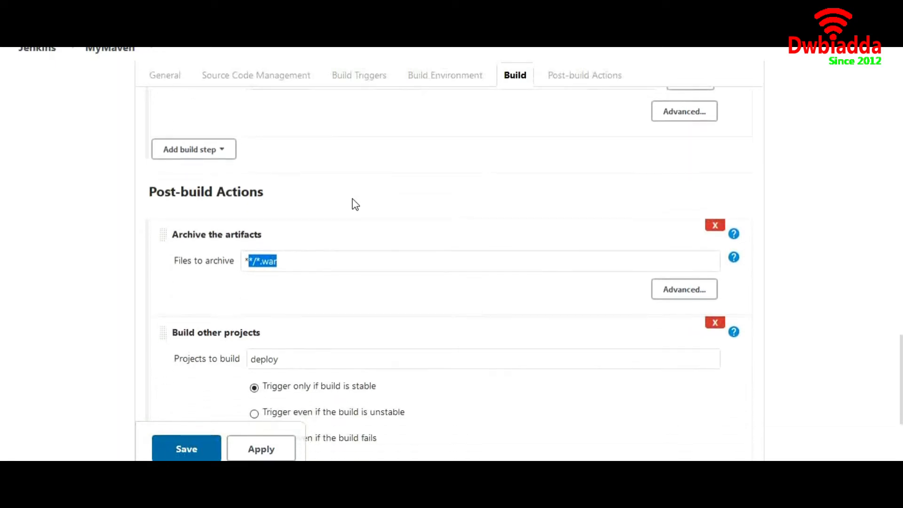
{"action": "scroll", "coordinate": [288, 197], "scroll_direction": "up", "scroll_amount": 10}
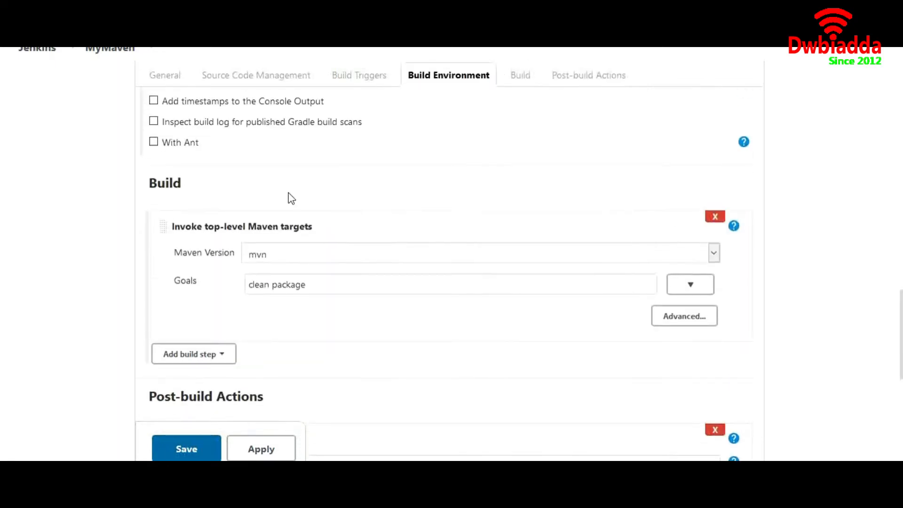
- Create a new Pipeline item named Maven-Jenkinsfile-archive from the dashboard
{"action": "left_click", "coordinate": [38, 52]}
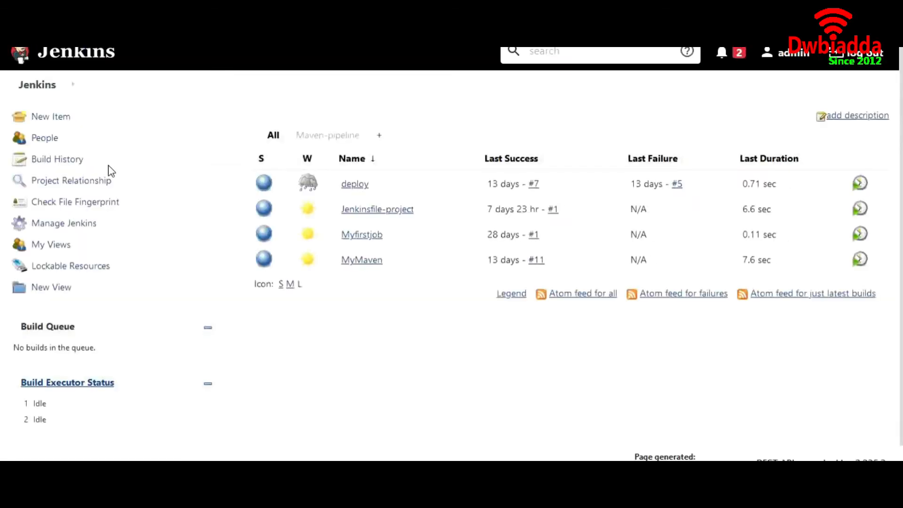
{"action": "left_click", "coordinate": [53, 120]}
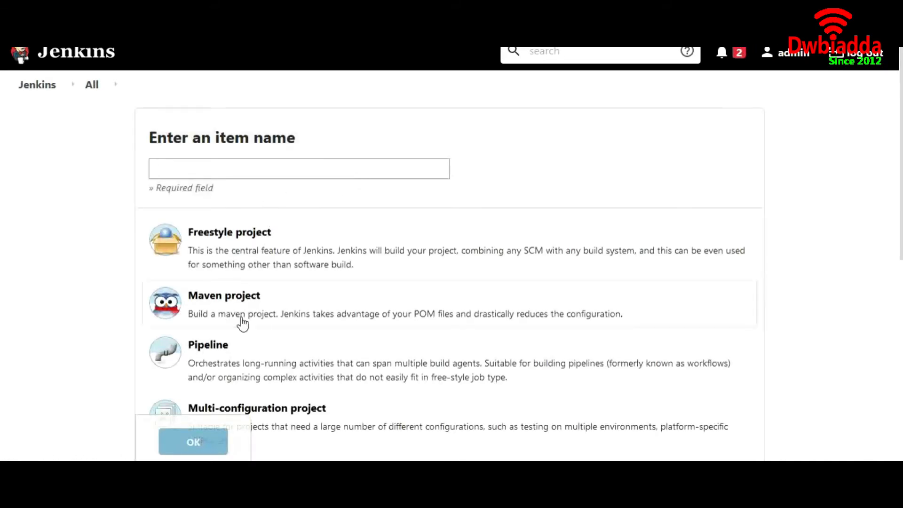
{"action": "type", "text": "Maven-Jenkni"}
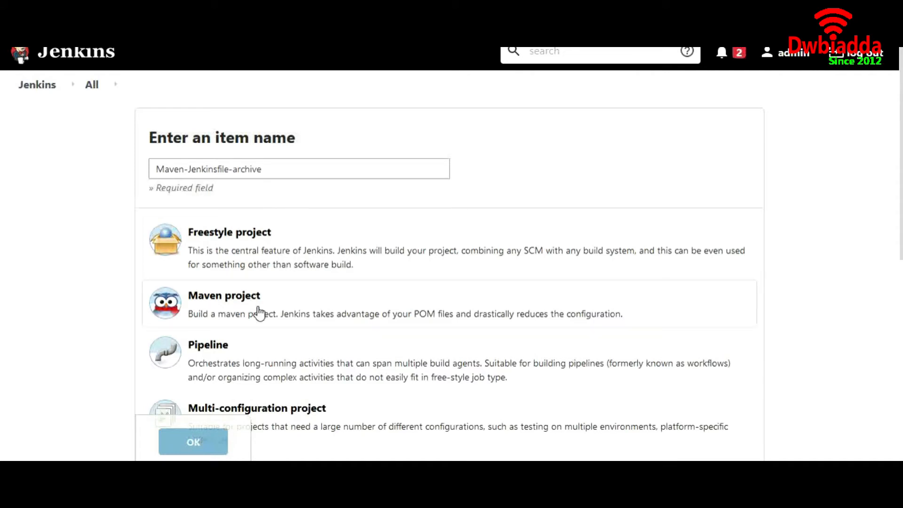
{"action": "scroll", "coordinate": [258, 314], "scroll_direction": "down", "scroll_amount": 1}
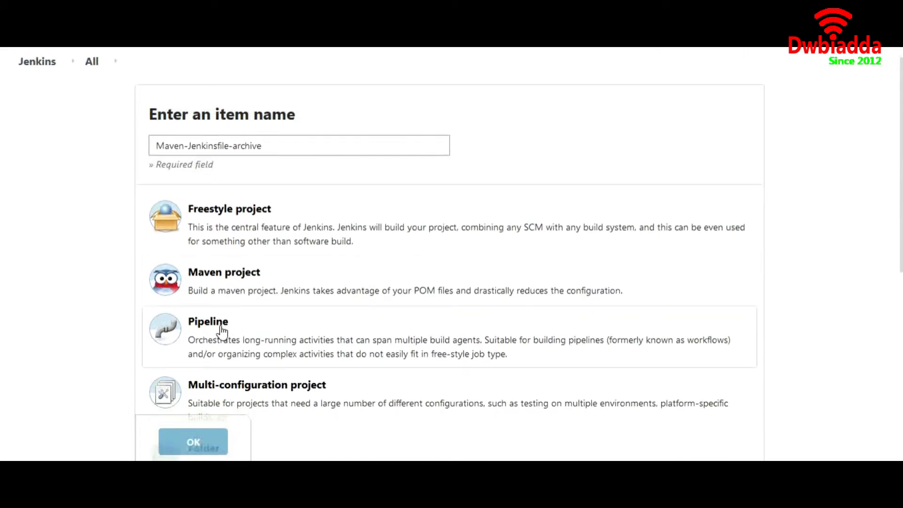
{"action": "left_click", "coordinate": [245, 333]}
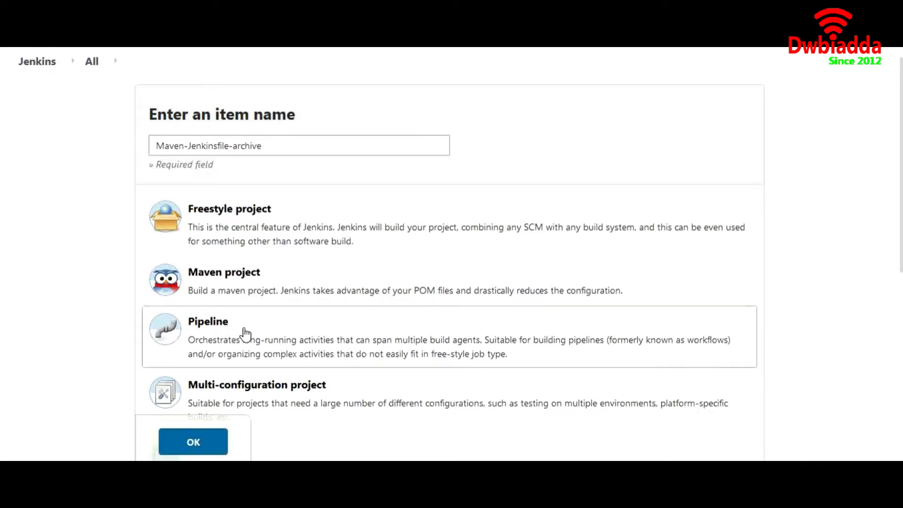
{"action": "left_click", "coordinate": [207, 440]}
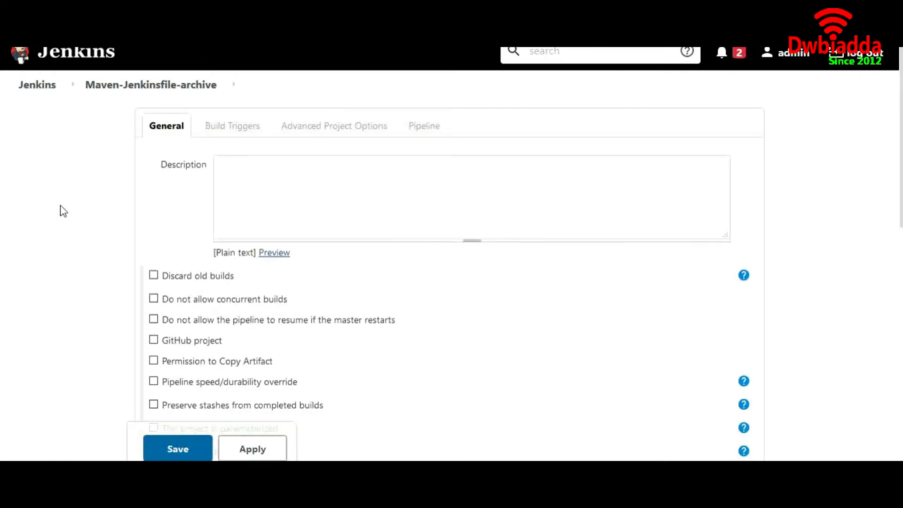
- Enter the description "This is my second jenkinsfile project" and enable the GitHub project option
{"action": "left_click", "coordinate": [237, 190]}
{"action": "type", "text": "This is my second jenkinsfile project"}
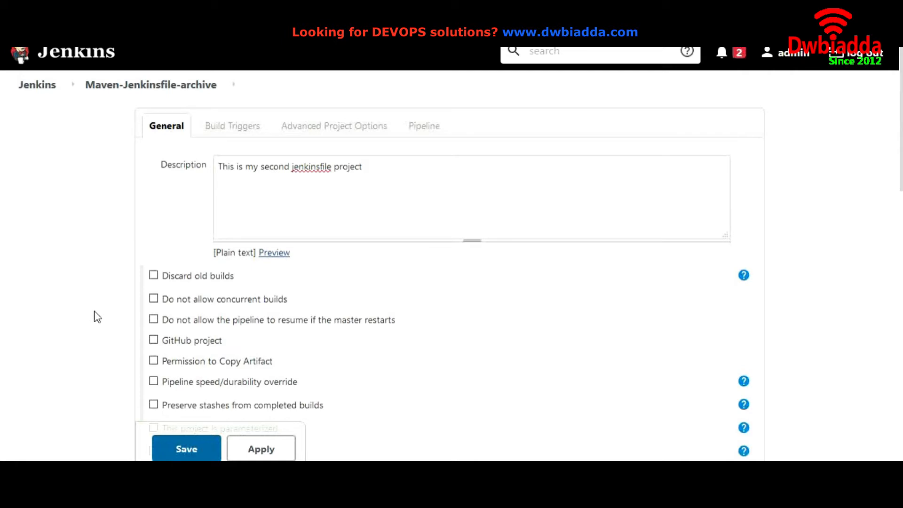
{"action": "scroll", "coordinate": [97, 324], "scroll_direction": "down", "scroll_amount": 1}
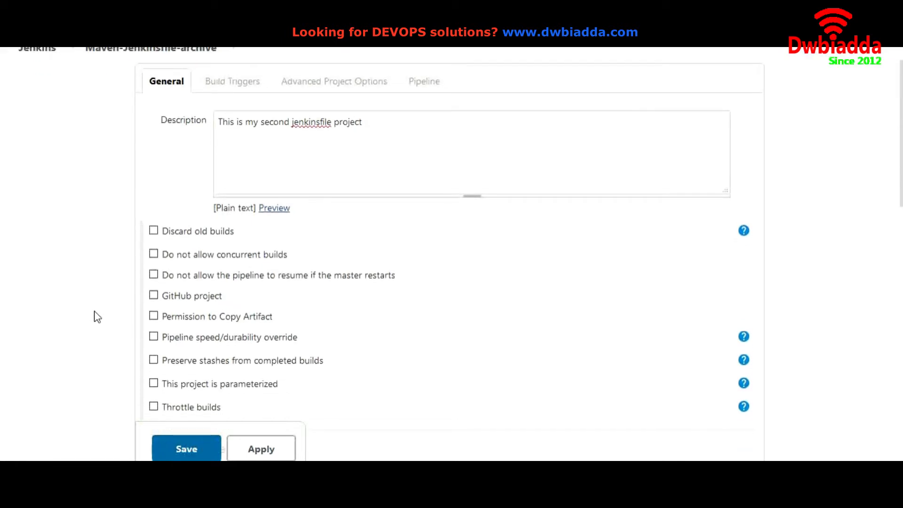
{"action": "left_click", "coordinate": [154, 296]}
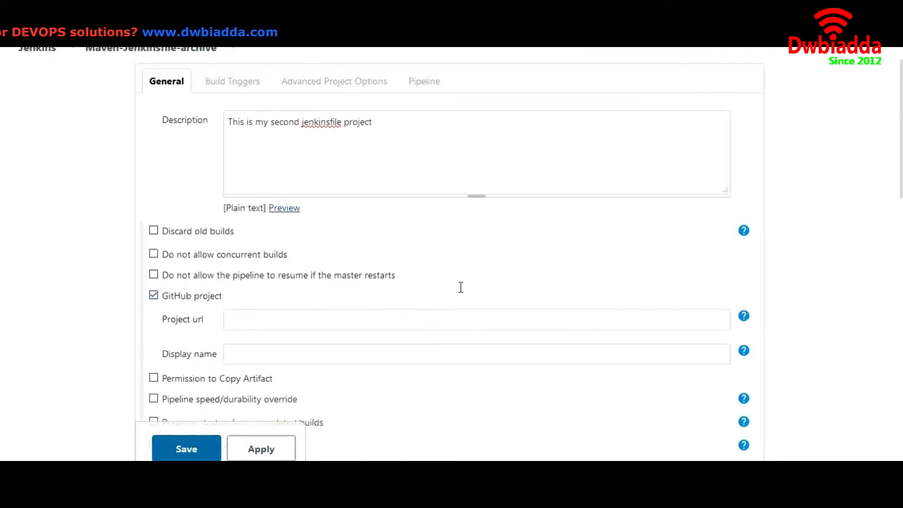
{"action": "left_click", "coordinate": [360, 323]}
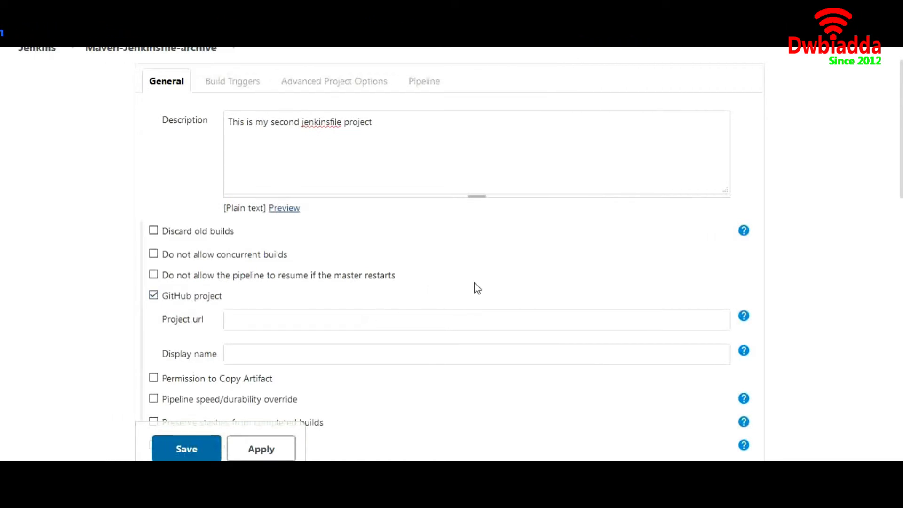
- Load the GitHub + Maven sample script into the pipeline definition
{"action": "scroll", "coordinate": [383, 315], "scroll_direction": "down", "scroll_amount": 2}
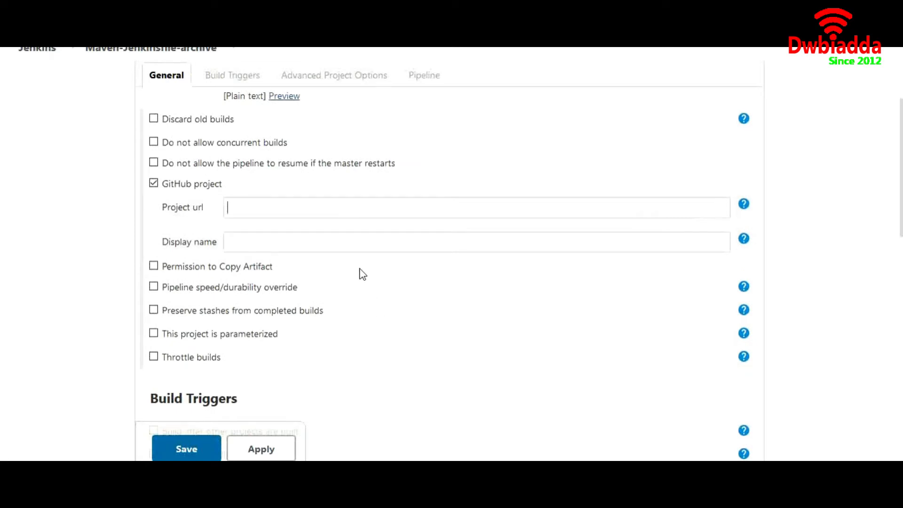
{"action": "scroll", "coordinate": [375, 315], "scroll_direction": "down", "scroll_amount": 3}
{"action": "scroll", "coordinate": [390, 282], "scroll_direction": "down", "scroll_amount": 3}
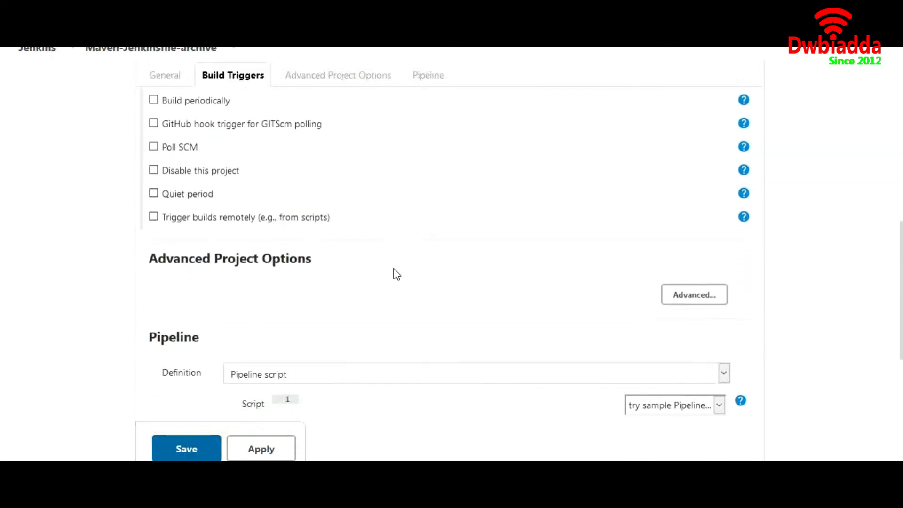
{"action": "scroll", "coordinate": [396, 274], "scroll_direction": "down", "scroll_amount": 3}
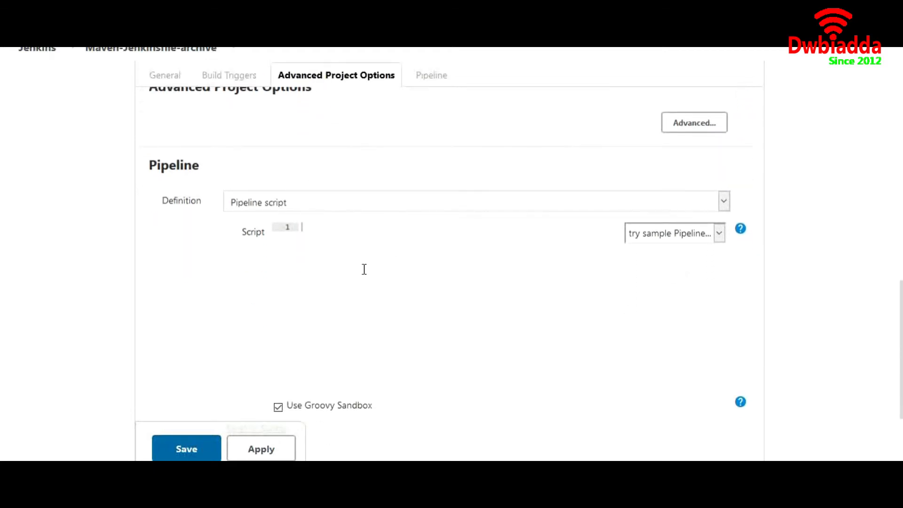
{"action": "left_click", "coordinate": [387, 279]}
{"action": "left_click", "coordinate": [723, 235]}
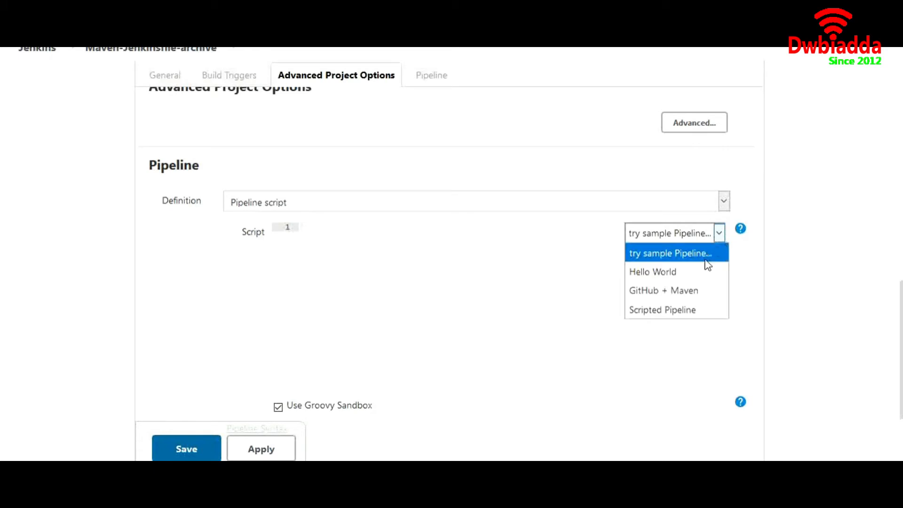
{"action": "left_click", "coordinate": [693, 294]}
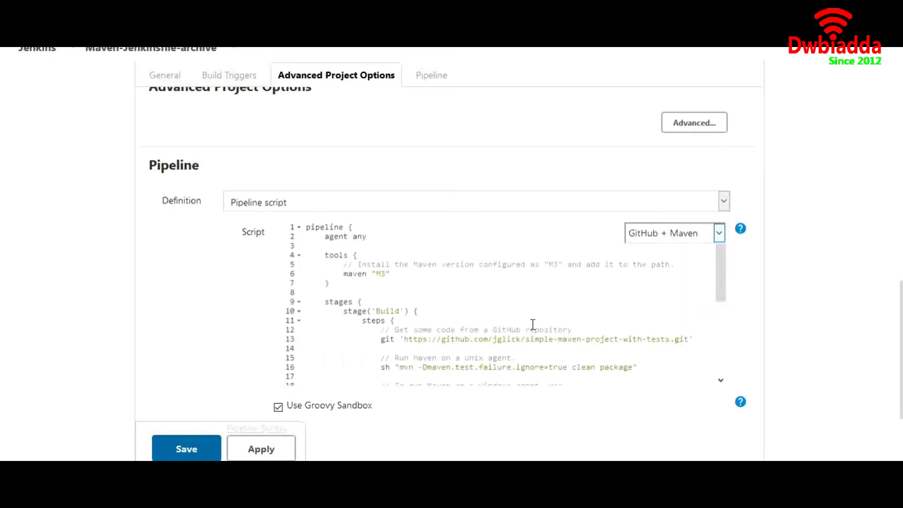
- Read through the whole GitHub + Maven sample script, especially its Maven tool declaration
{"action": "scroll", "coordinate": [482, 335], "scroll_direction": "down", "scroll_amount": 5}
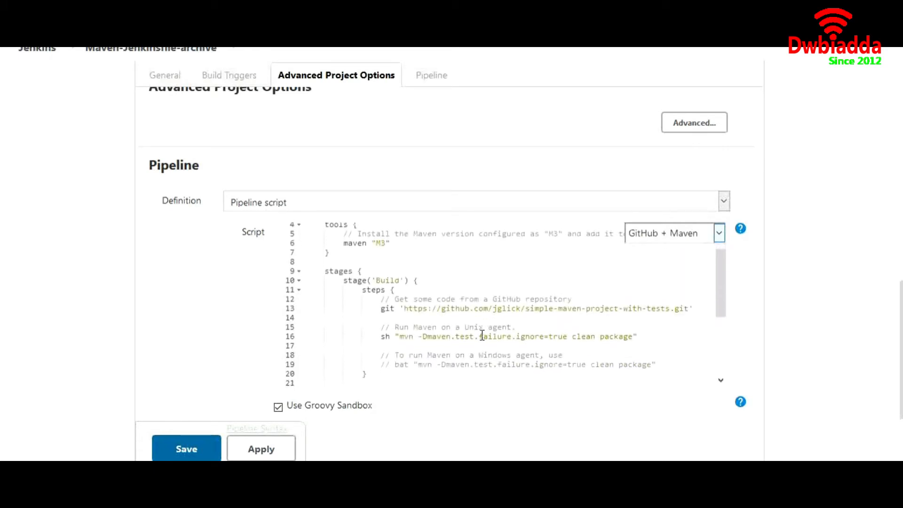
{"action": "scroll", "coordinate": [482, 335], "scroll_direction": "down", "scroll_amount": 3}
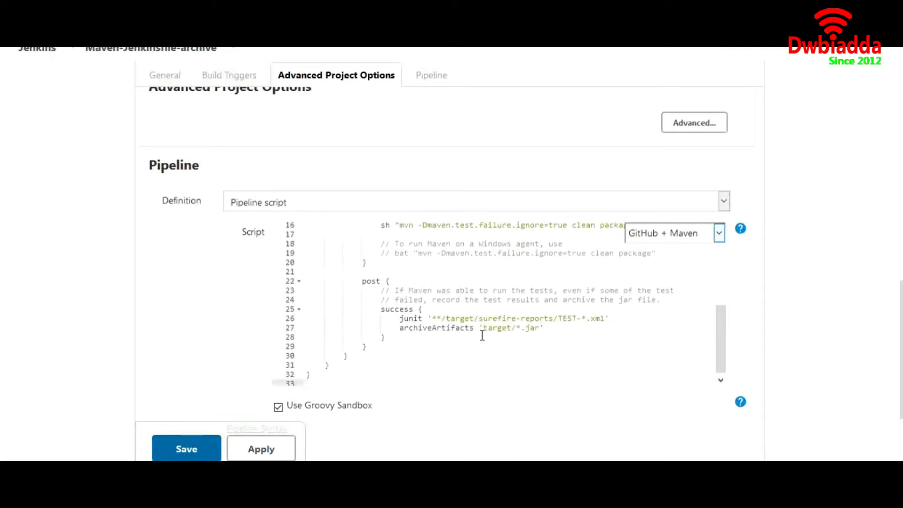
{"action": "scroll", "coordinate": [482, 335], "scroll_direction": "up", "scroll_amount": 3}
{"action": "scroll", "coordinate": [482, 335], "scroll_direction": "up", "scroll_amount": 5}
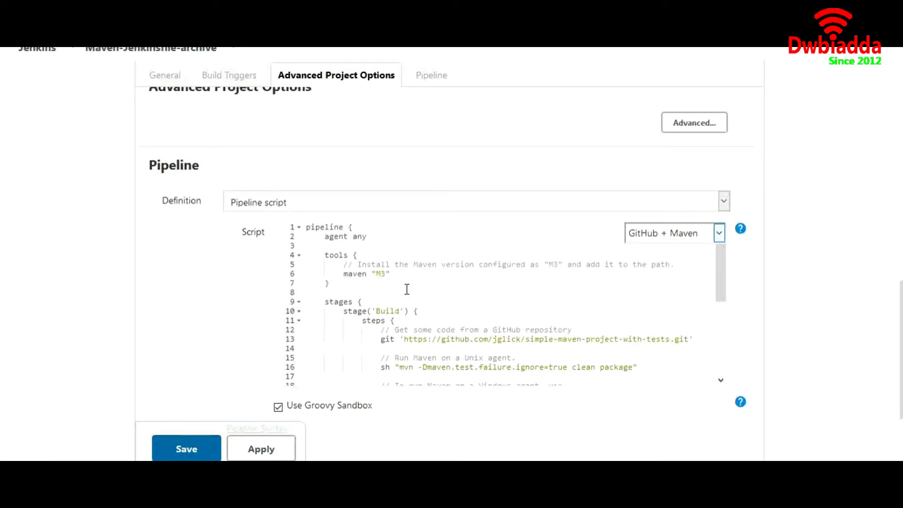
{"action": "left_click_drag", "start_coordinate": [343, 273], "coordinate": [392, 273]}
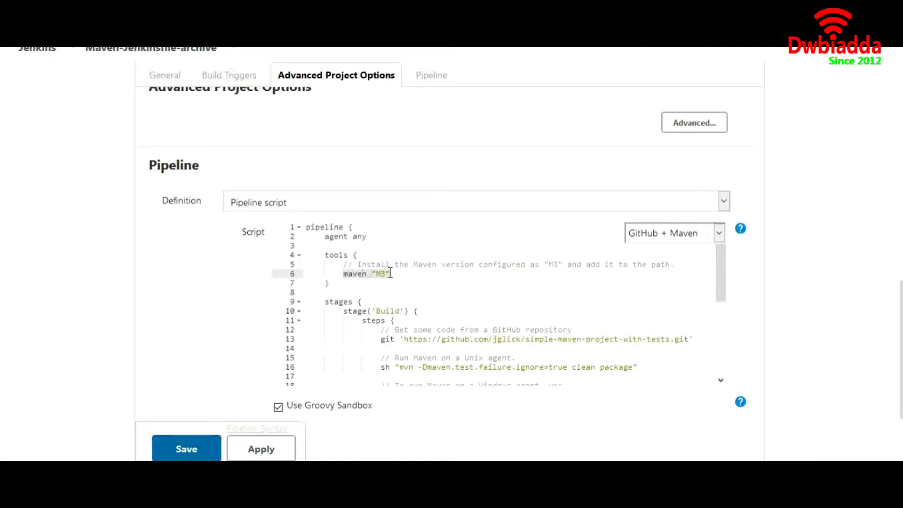
{"action": "type", "text": "zz"}
{"action": "key", "text": "ctrl+z"}
{"action": "key", "text": "ctrl+z"}
{"action": "key", "text": "ctrl+z"}
{"action": "scroll", "coordinate": [386, 306], "scroll_direction": "down", "scroll_amount": 1}
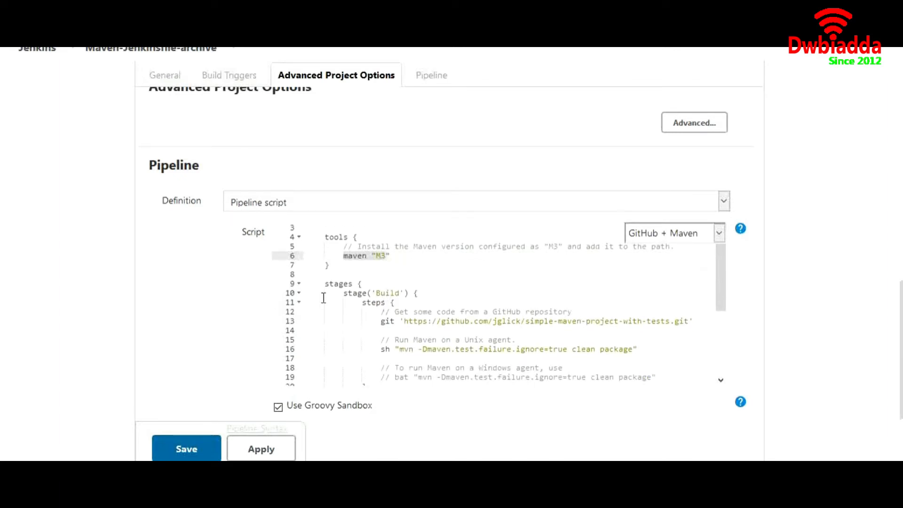
{"action": "scroll", "coordinate": [382, 306], "scroll_direction": "down", "scroll_amount": 1}
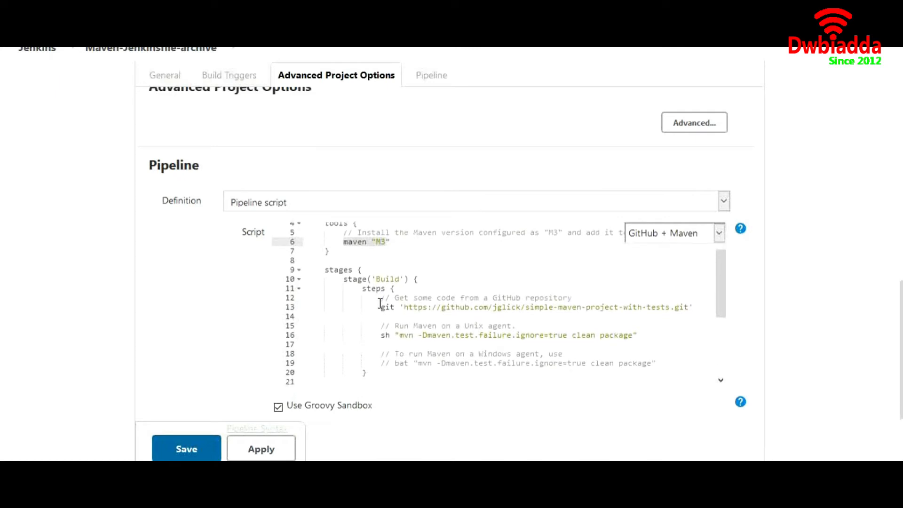
{"action": "scroll", "coordinate": [385, 338], "scroll_direction": "down", "scroll_amount": 4}
{"action": "scroll", "coordinate": [381, 370], "scroll_direction": "down", "scroll_amount": 1}
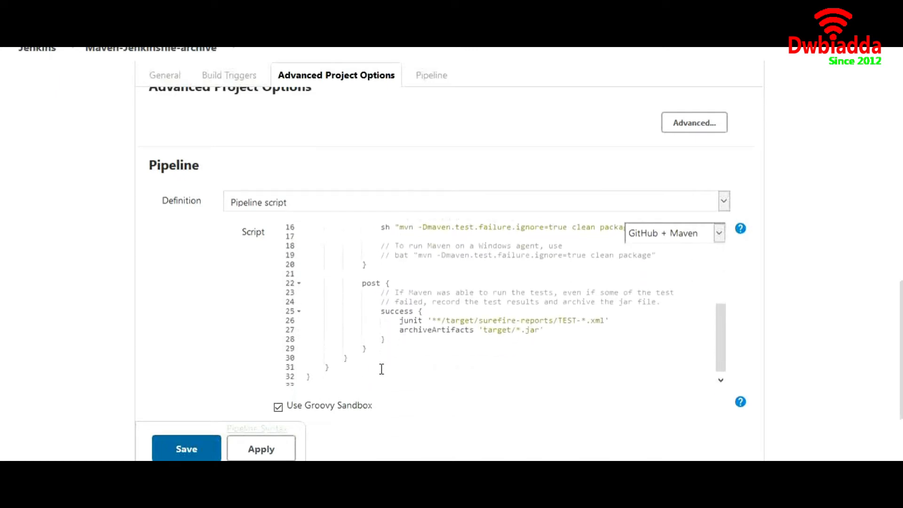
- Examine the sample's Git checkout line, Maven shell command, and the junit and archiveArtifacts lines in its post section
{"action": "scroll", "coordinate": [386, 292], "scroll_direction": "up", "scroll_amount": 3}
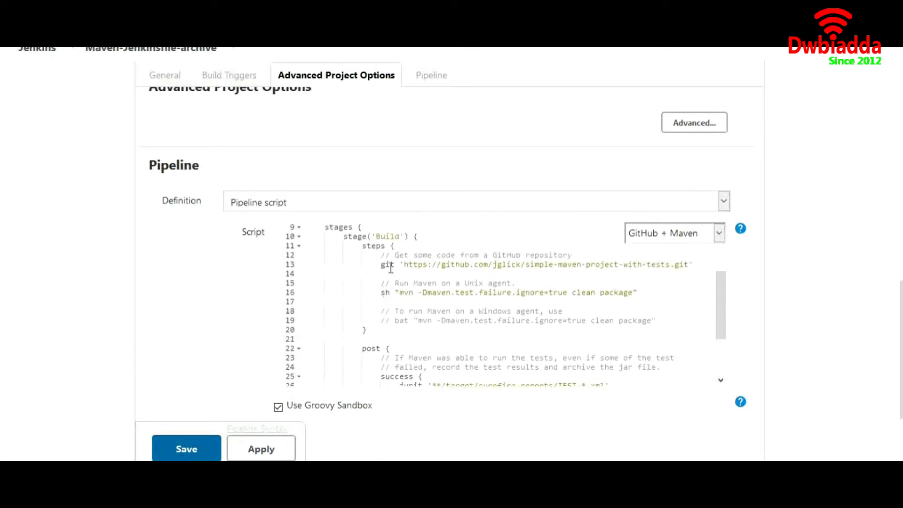
{"action": "left_click_drag", "start_coordinate": [382, 264], "coordinate": [495, 266]}
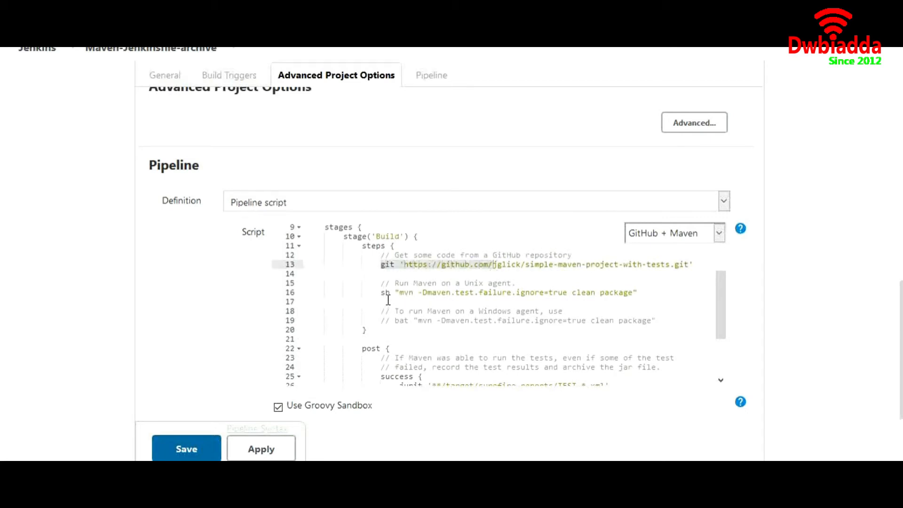
{"action": "left_click_drag", "start_coordinate": [382, 292], "coordinate": [638, 292]}
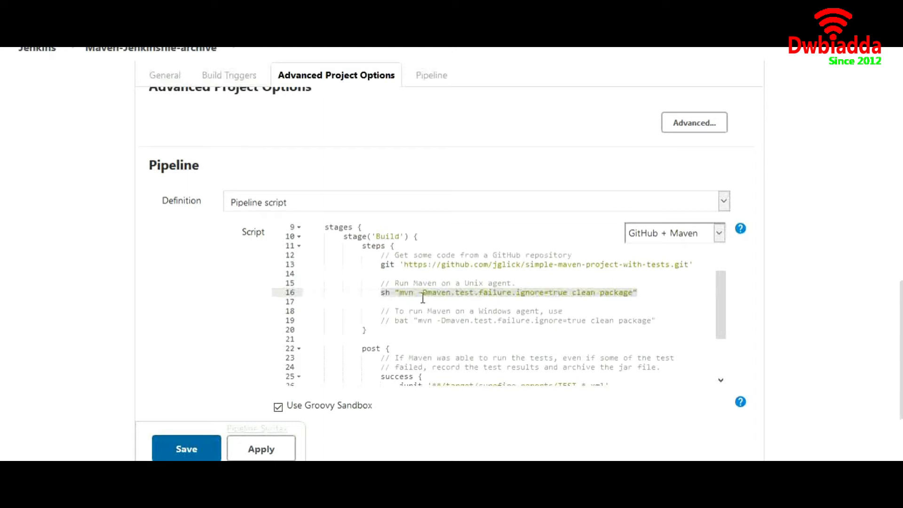
{"action": "scroll", "coordinate": [423, 298], "scroll_direction": "down", "scroll_amount": 1}
{"action": "scroll", "coordinate": [429, 375], "scroll_direction": "down", "scroll_amount": 2}
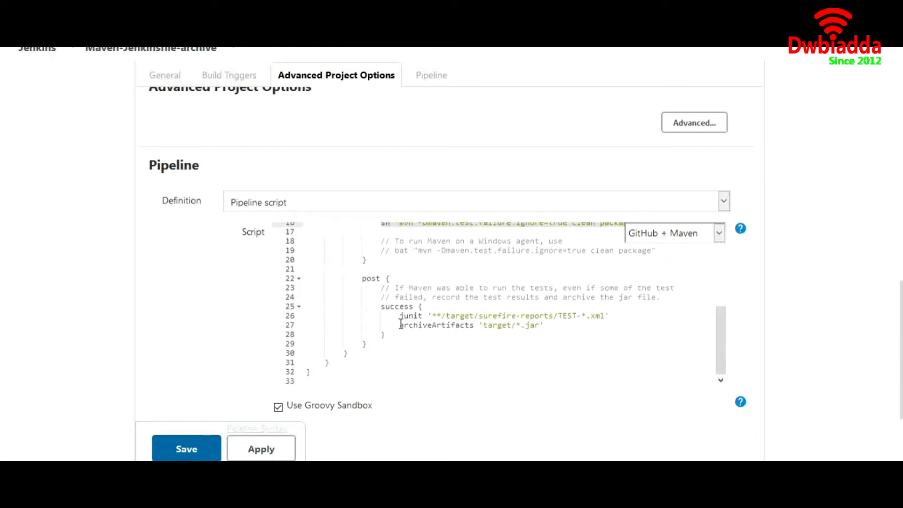
{"action": "left_click_drag", "start_coordinate": [400, 325], "coordinate": [478, 325]}
{"action": "left_click_drag", "start_coordinate": [400, 316], "coordinate": [600, 317]}
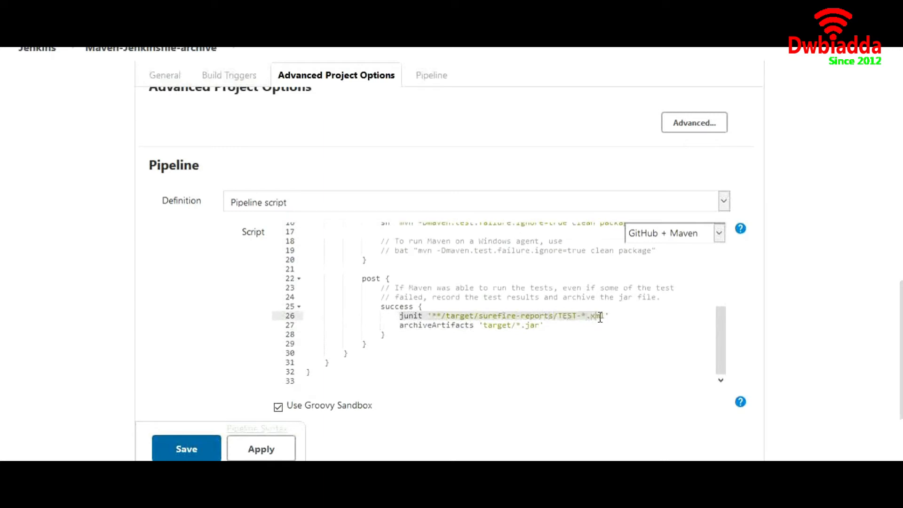
{"action": "scroll", "coordinate": [603, 316], "scroll_direction": "down", "scroll_amount": 2}
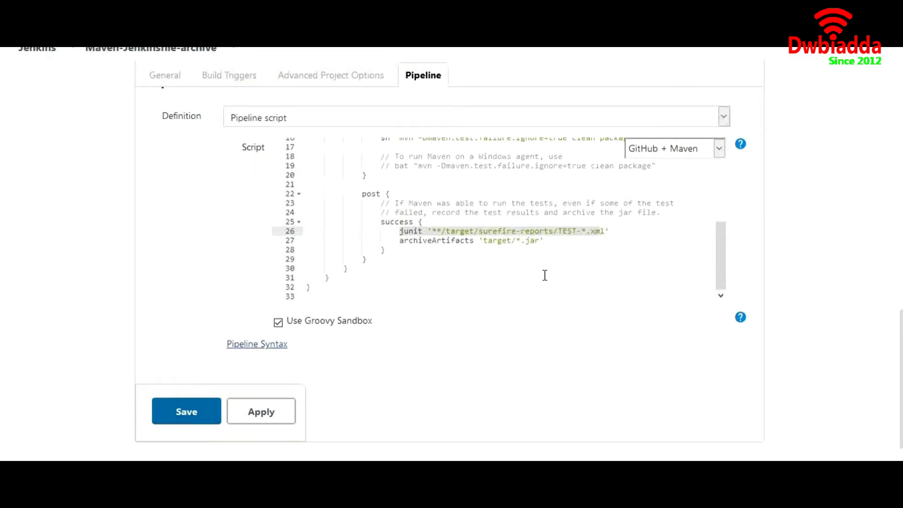
- Replace the sample with a script whose Build stage runs 'mvn clean package' and, on success, echoes 'Starting archive...' and archives '**/target/*.war'
{"action": "scroll", "coordinate": [545, 275], "scroll_direction": "up", "scroll_amount": 5}
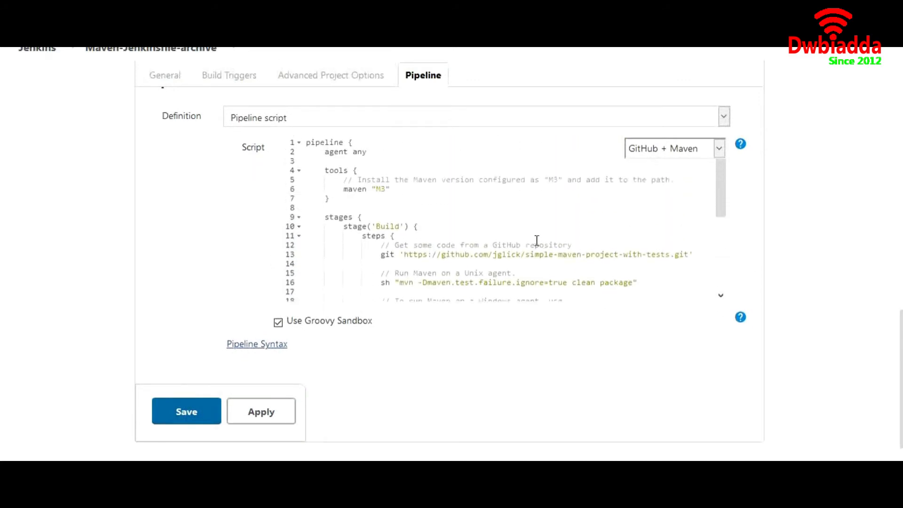
{"action": "scroll", "coordinate": [537, 240], "scroll_direction": "up", "scroll_amount": 2}
{"action": "left_click", "coordinate": [492, 289]}
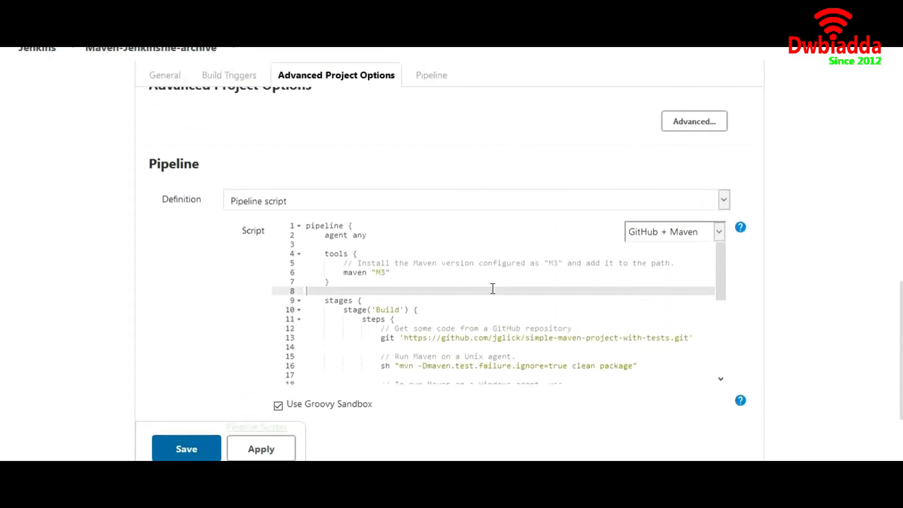
{"action": "left_click", "coordinate": [691, 235]}
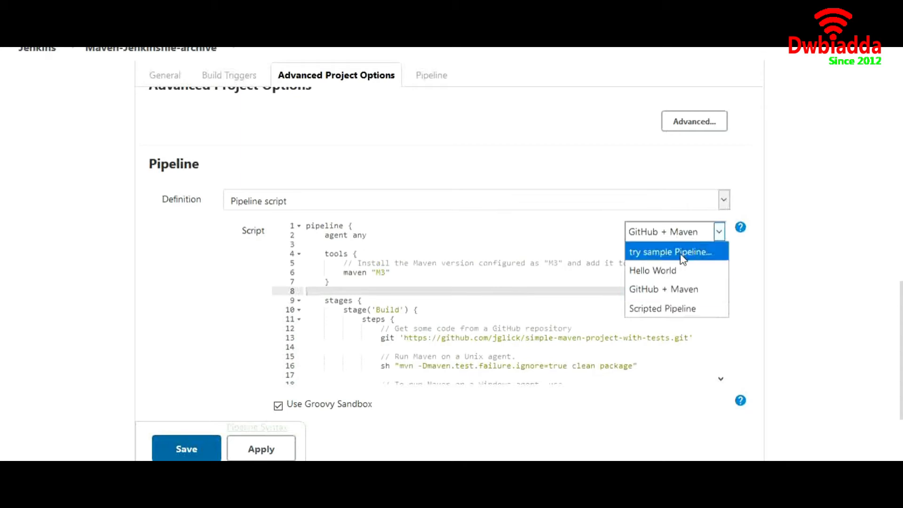
{"action": "left_click", "coordinate": [683, 254]}
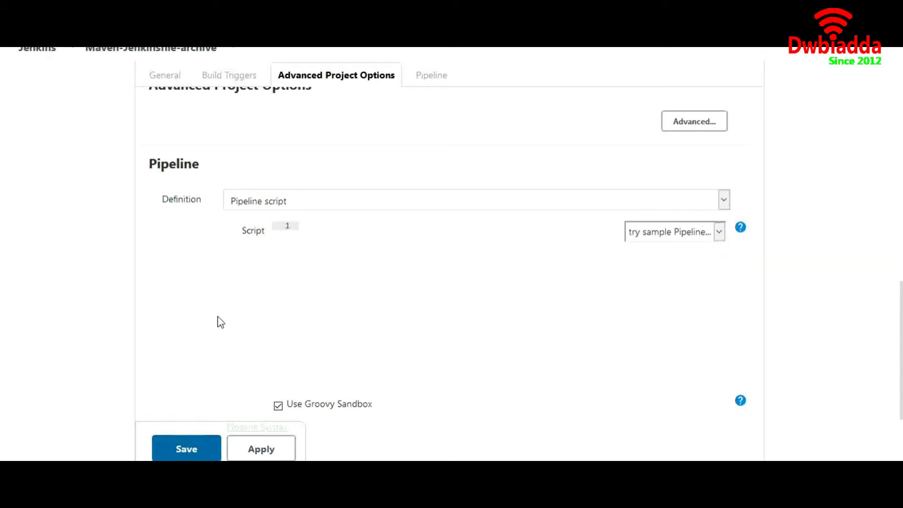
{"action": "type", "text": "pipeline {     agent any     stages{         stage('Build'){             steps {                 sh 'mvn clean package'             }             post {                 success {                     echo 'Starting archive...'                     archiveArtifacts artifacts: '**/target/*.war'                 }             }         }     } }"}
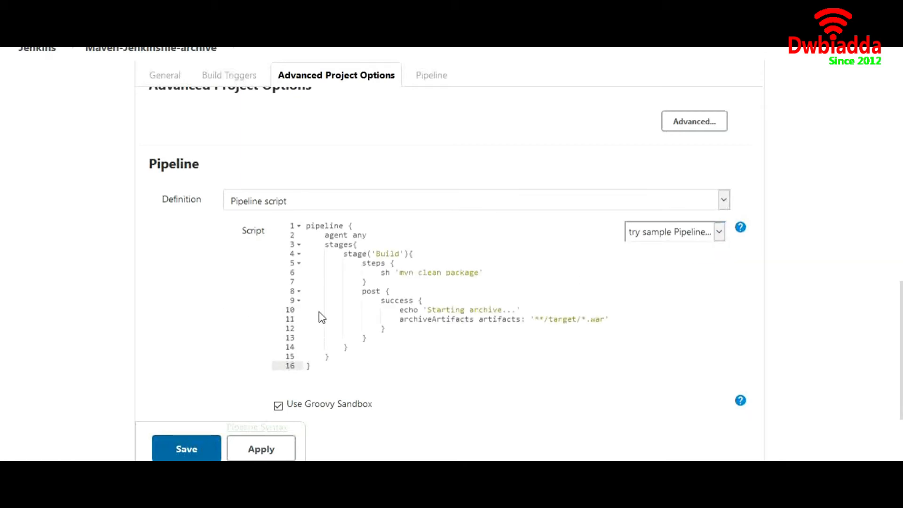
- Examine the new script's Build stage command and its post success block with the echo and archiveArtifacts lines
{"action": "scroll", "coordinate": [437, 263], "scroll_direction": "up", "scroll_amount": 2}
{"action": "scroll", "coordinate": [437, 267], "scroll_direction": "down", "scroll_amount": 2}
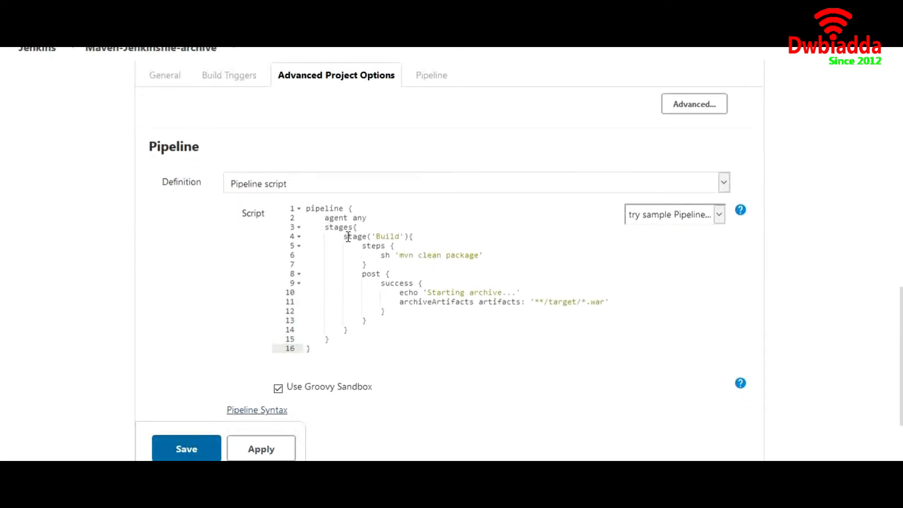
{"action": "left_click_drag", "start_coordinate": [344, 236], "coordinate": [486, 255]}
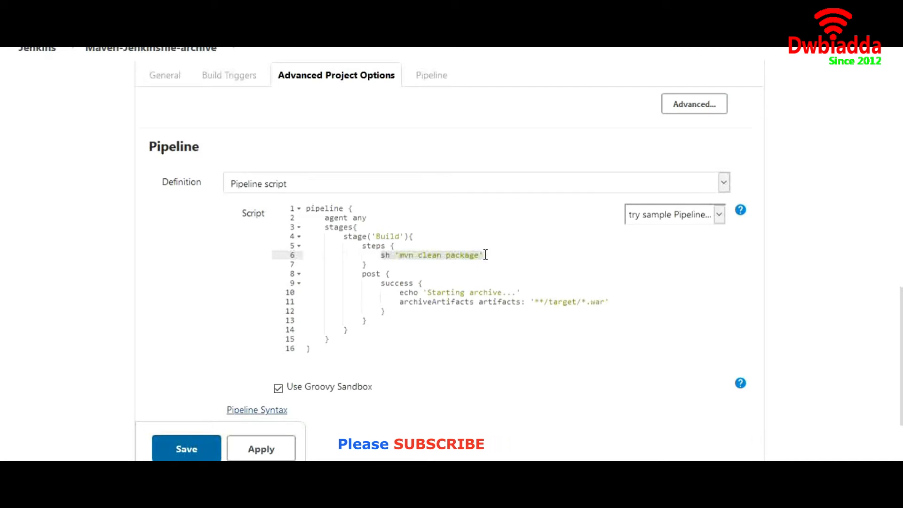
{"action": "left_click", "coordinate": [441, 257]}
{"action": "left_click_drag", "start_coordinate": [400, 256], "coordinate": [473, 257]}
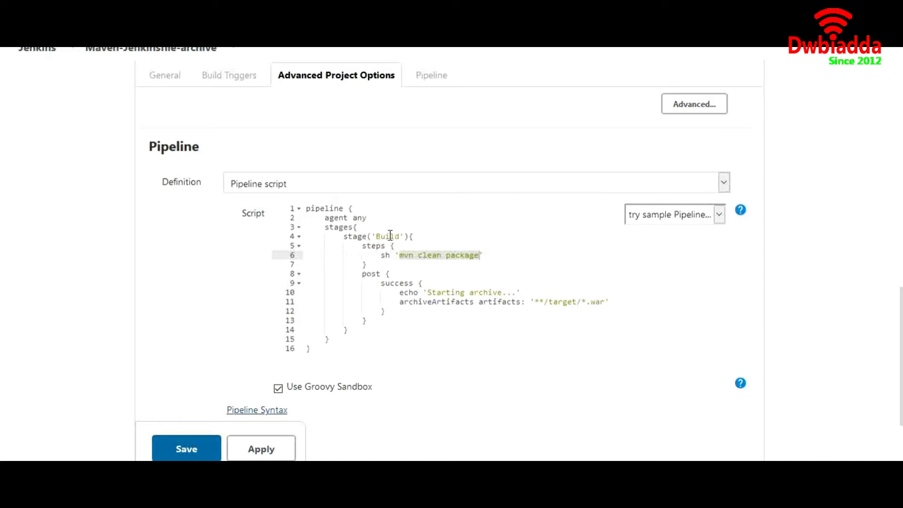
{"action": "double_click", "coordinate": [365, 275]}
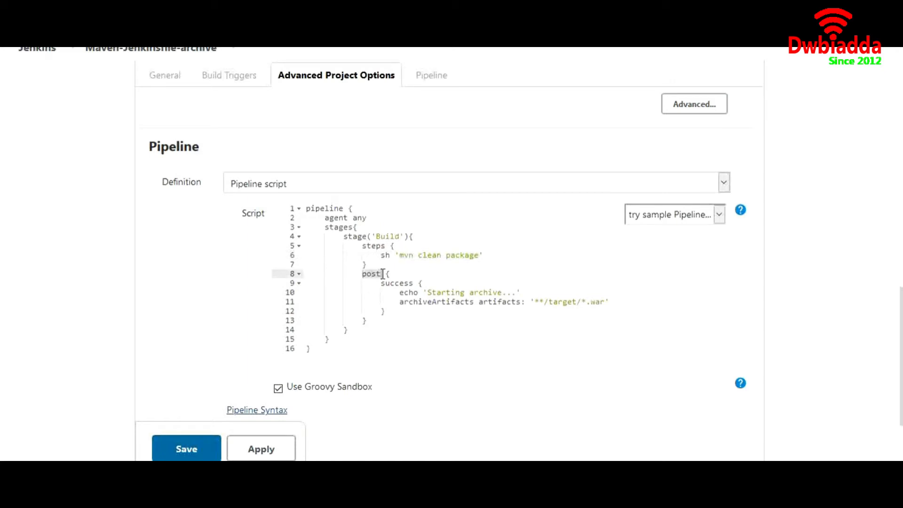
{"action": "left_click_drag", "start_coordinate": [382, 283], "coordinate": [416, 279]}
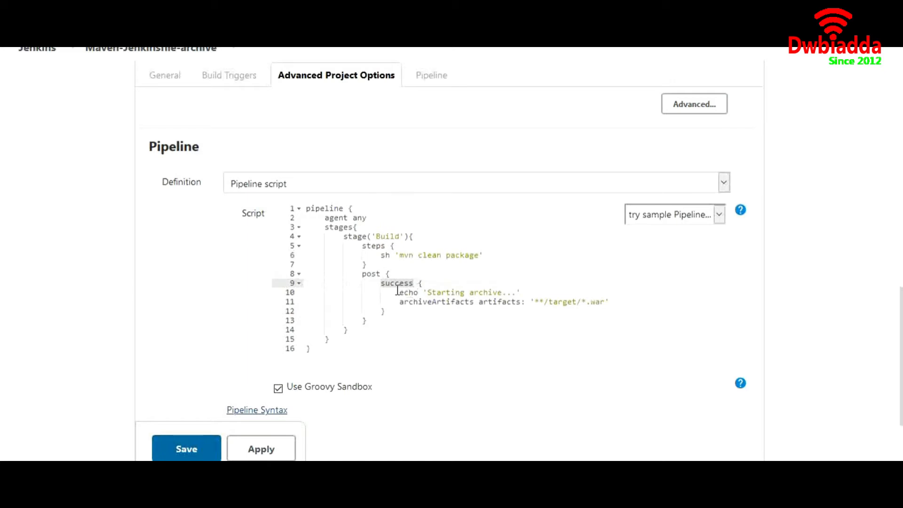
{"action": "left_click_drag", "start_coordinate": [398, 292], "coordinate": [524, 288]}
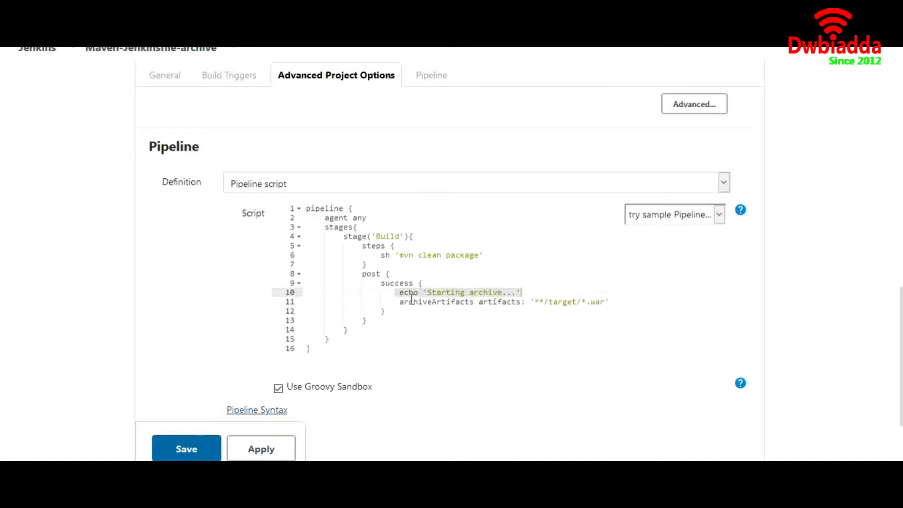
{"action": "left_click_drag", "start_coordinate": [400, 301], "coordinate": [520, 302]}
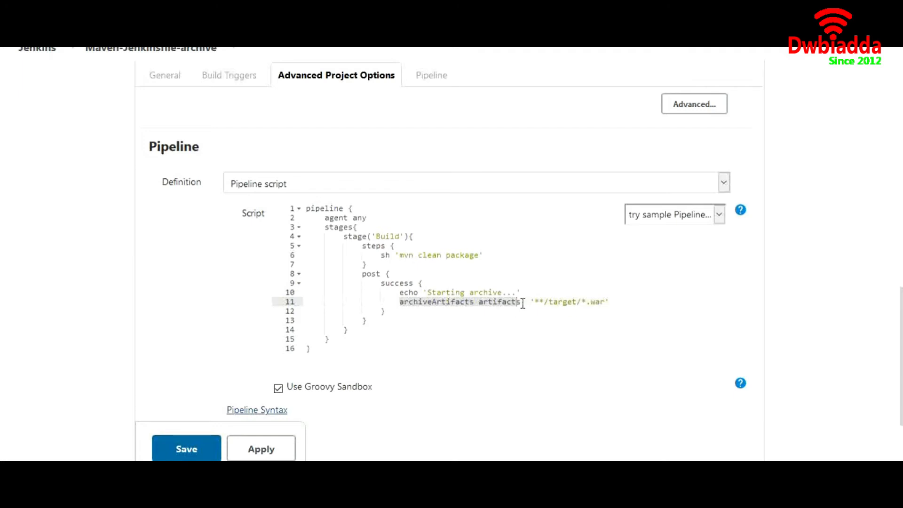
{"action": "left_click", "coordinate": [523, 302]}
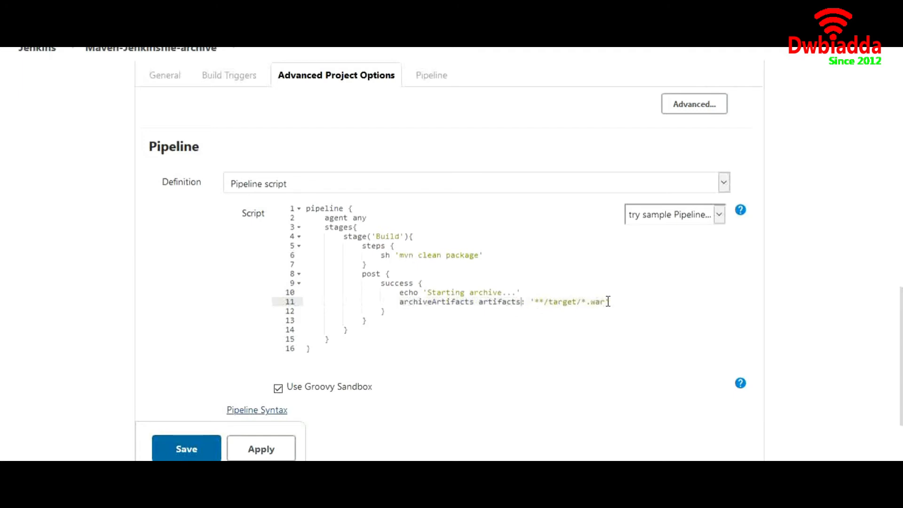
- Save the pipeline script with its '**/target/*.war' artifact pattern and run a build of the project
{"action": "left_click_drag", "start_coordinate": [608, 302], "coordinate": [531, 302]}
{"action": "scroll", "coordinate": [541, 306], "scroll_direction": "down", "scroll_amount": 1}
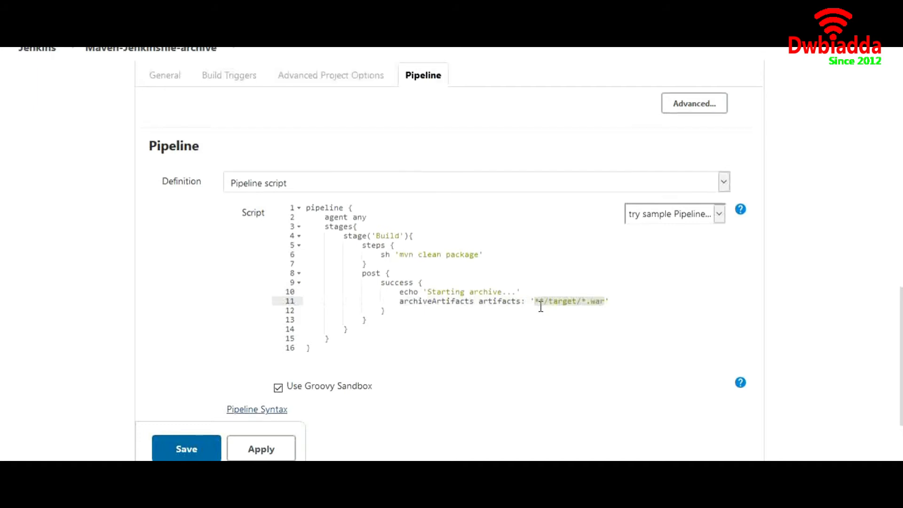
{"action": "scroll", "coordinate": [445, 283], "scroll_direction": "up", "scroll_amount": 2}
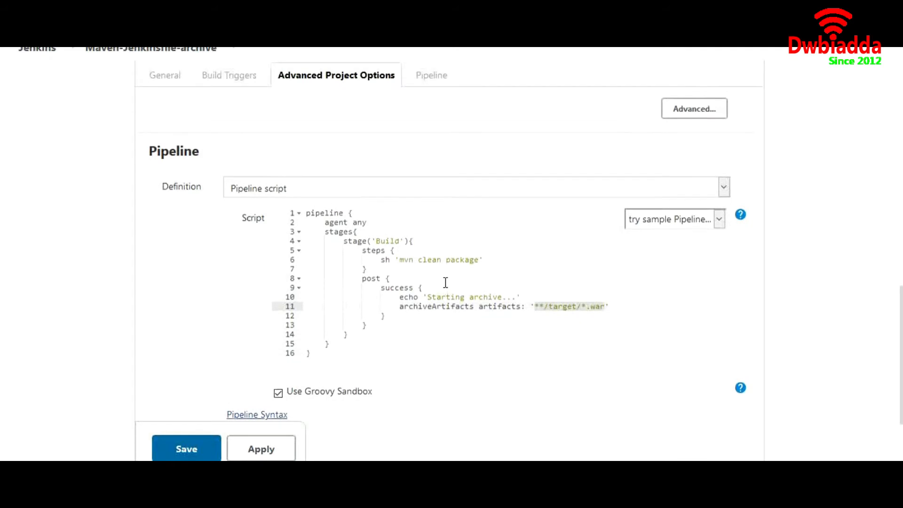
{"action": "scroll", "coordinate": [446, 283], "scroll_direction": "up", "scroll_amount": 2}
{"action": "scroll", "coordinate": [445, 288], "scroll_direction": "down", "scroll_amount": 2}
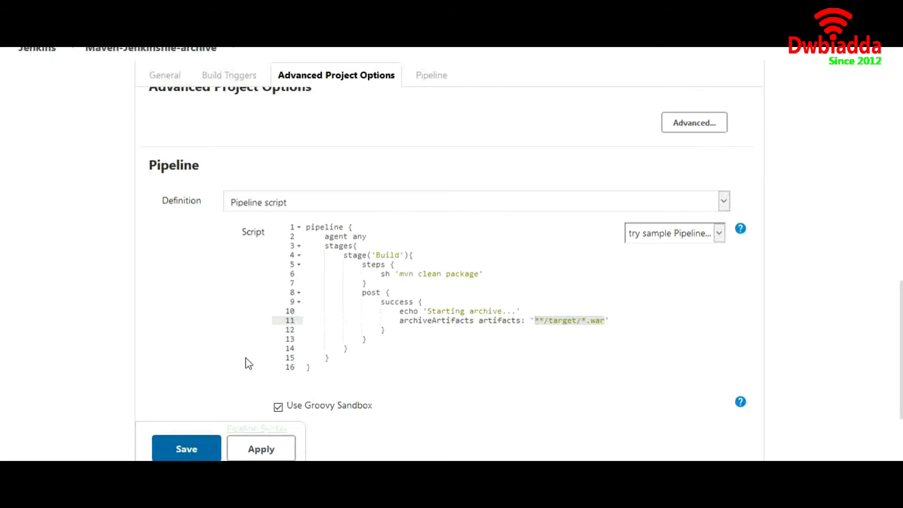
{"action": "left_click", "coordinate": [187, 450]}
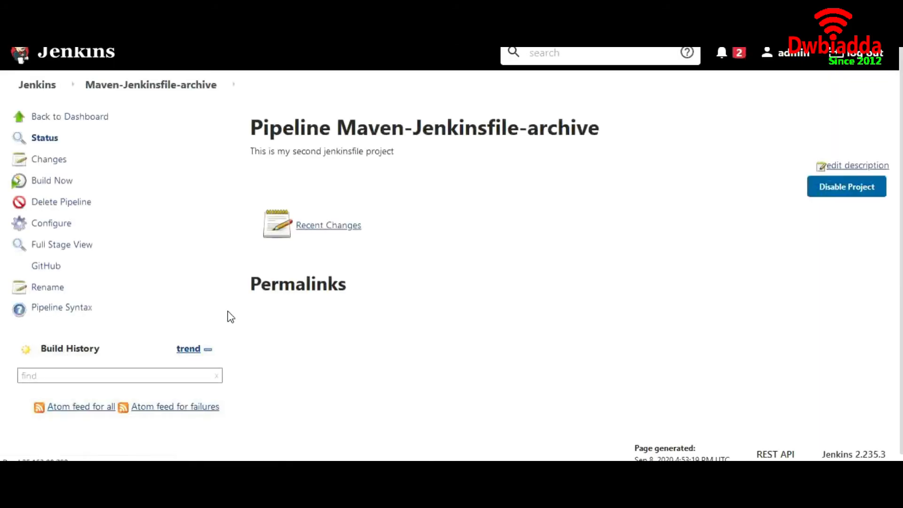
{"action": "left_click", "coordinate": [51, 186]}
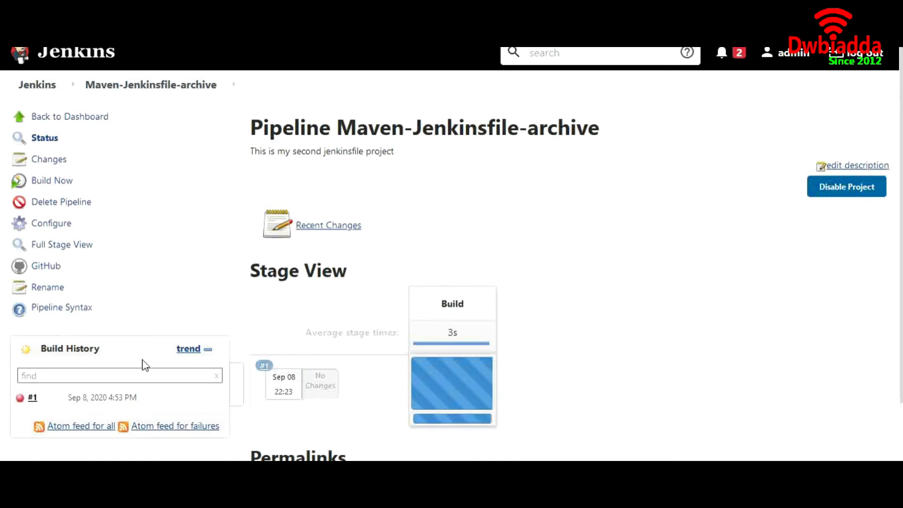
- Open the console output of build #1 and read through the Maven error messages
{"action": "mouse_move", "coordinate": [30, 400]}
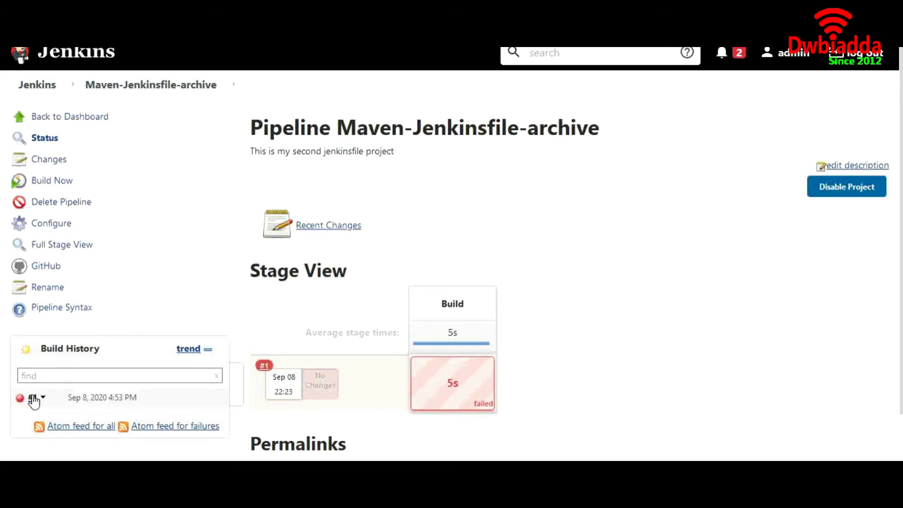
{"action": "left_click", "coordinate": [31, 400]}
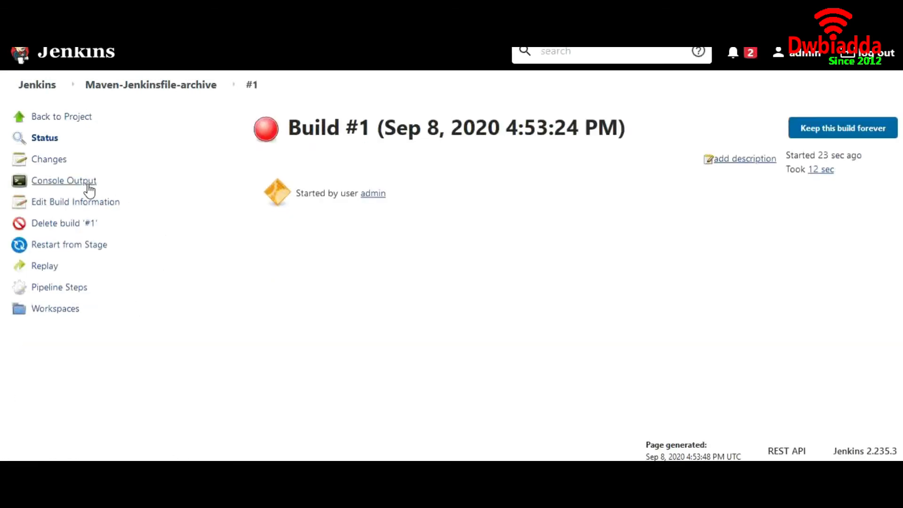
{"action": "left_click", "coordinate": [87, 183]}
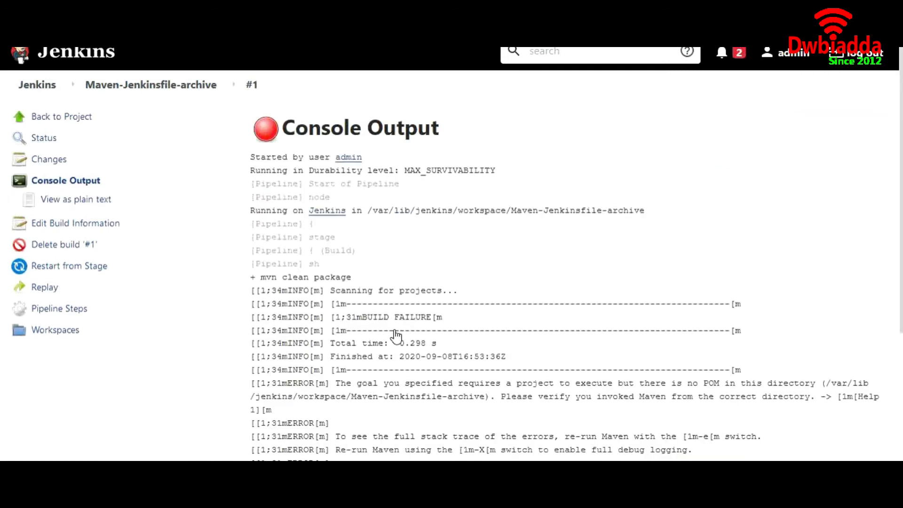
{"action": "scroll", "coordinate": [396, 335], "scroll_direction": "down", "scroll_amount": 2}
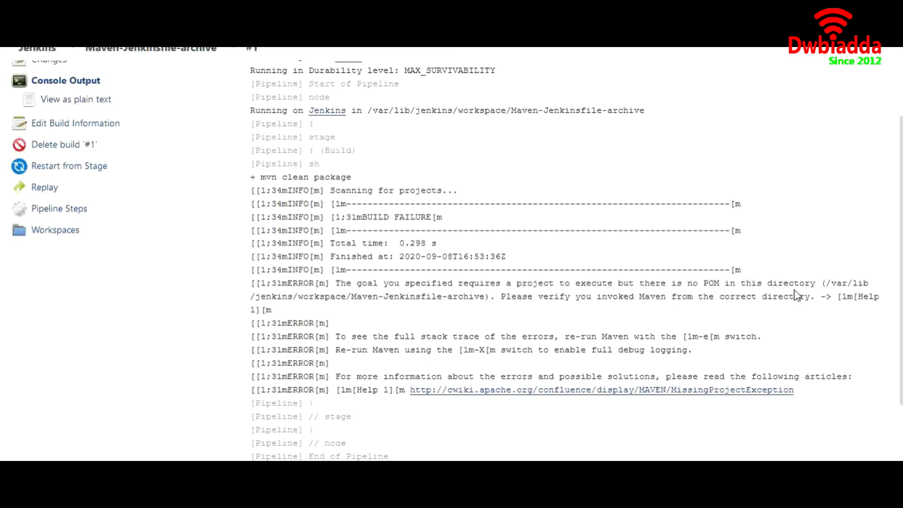
{"action": "scroll", "coordinate": [493, 311], "scroll_direction": "down", "scroll_amount": 1}
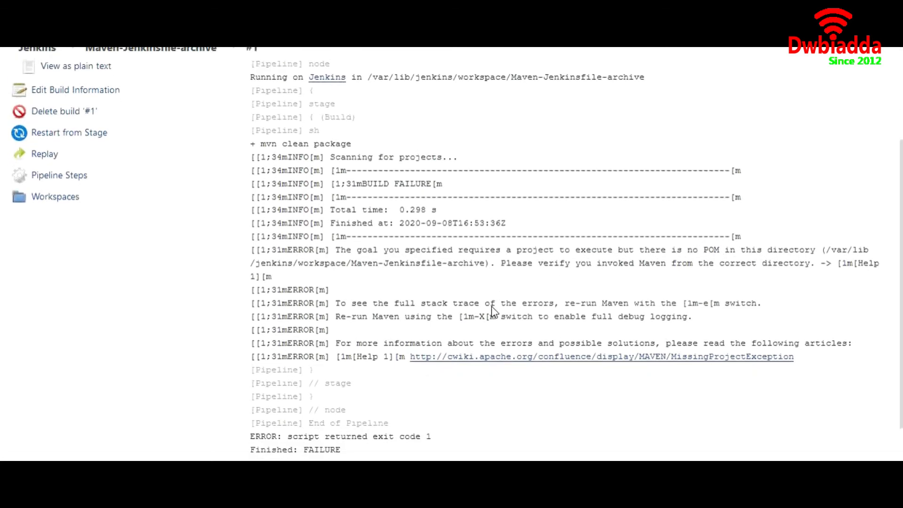
{"action": "scroll", "coordinate": [493, 311], "scroll_direction": "down", "scroll_amount": 2}
{"action": "scroll", "coordinate": [492, 309], "scroll_direction": "up", "scroll_amount": 3}
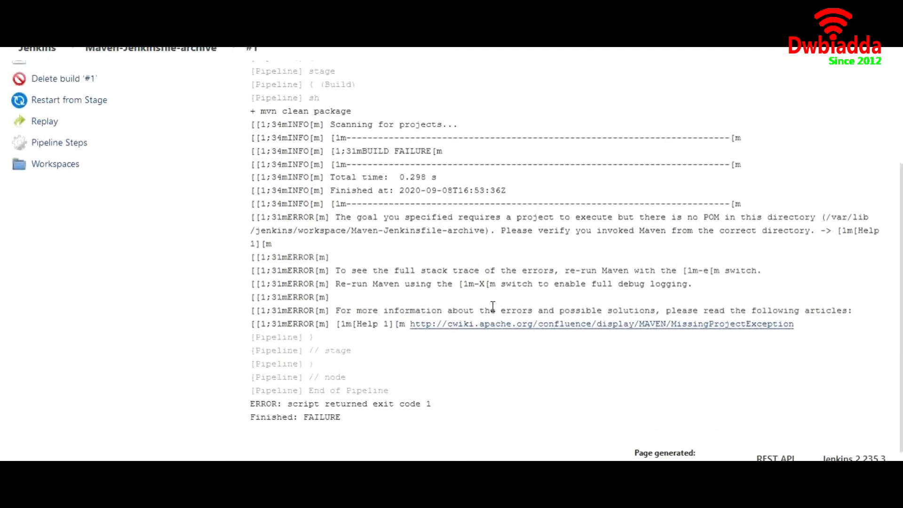
{"action": "scroll", "coordinate": [492, 307], "scroll_direction": "up", "scroll_amount": 3}
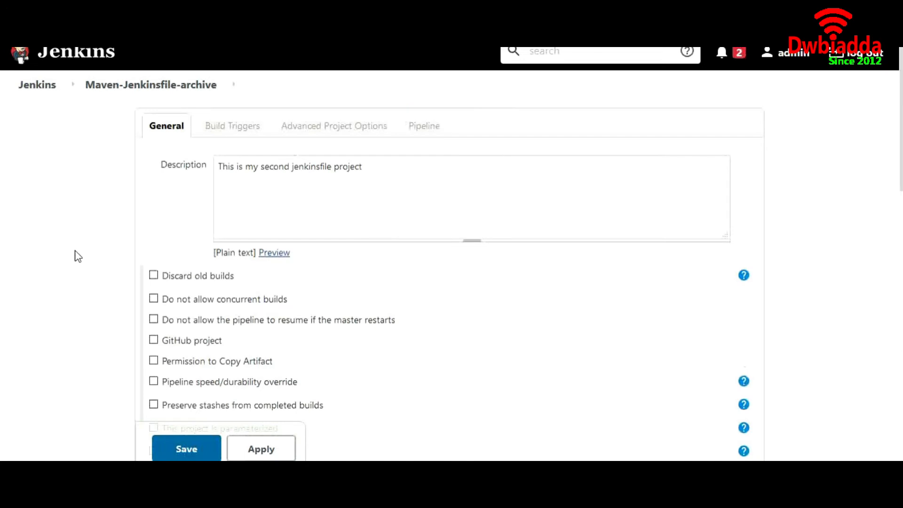
{"action": "scroll", "coordinate": [80, 297], "scroll_direction": "down", "scroll_amount": 2}
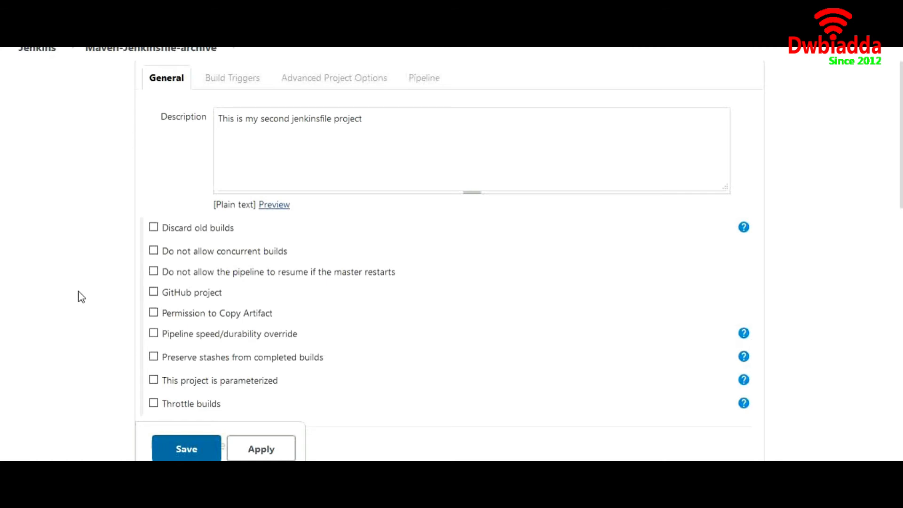
{"action": "left_click", "coordinate": [154, 293]}
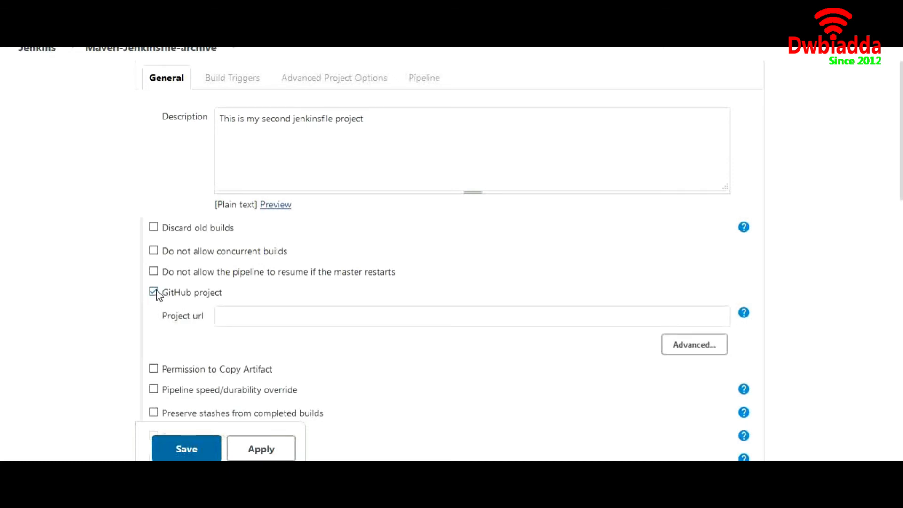
{"action": "left_click", "coordinate": [153, 293]}
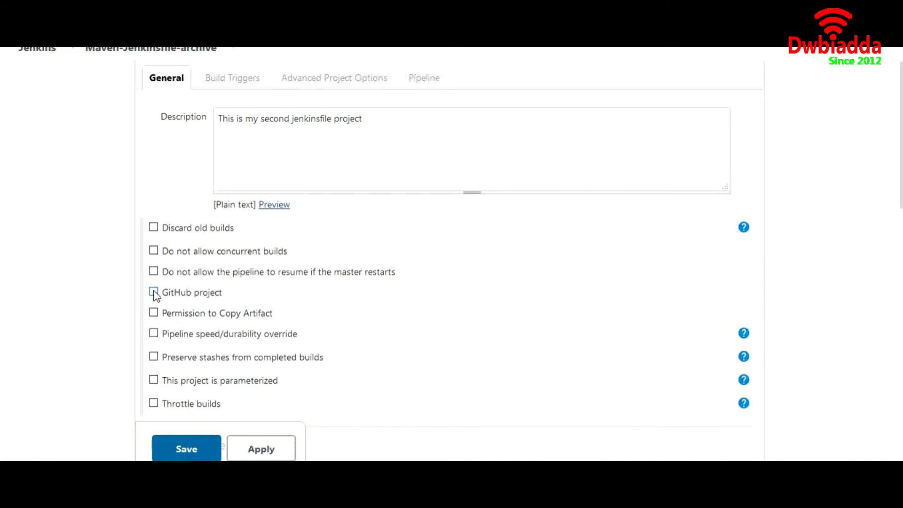
{"action": "left_click", "coordinate": [153, 292]}
{"action": "left_click", "coordinate": [153, 293]}
- Add a git step with the maven-project repository's GitHub URL above the 'mvn clean package' command in the Build stage, and save the configuration
{"action": "scroll", "coordinate": [73, 305], "scroll_direction": "down", "scroll_amount": 5}
{"action": "scroll", "coordinate": [74, 306], "scroll_direction": "down", "scroll_amount": 9}
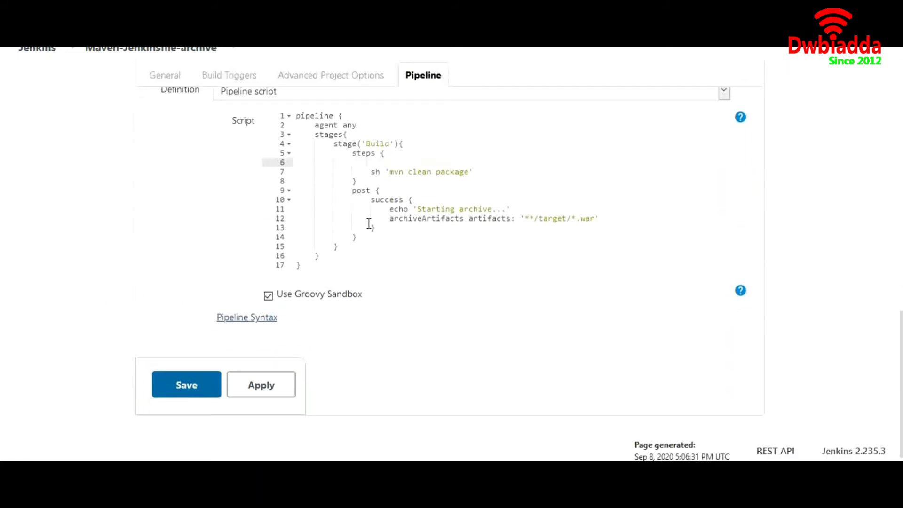
{"action": "left_click", "coordinate": [418, 170]}
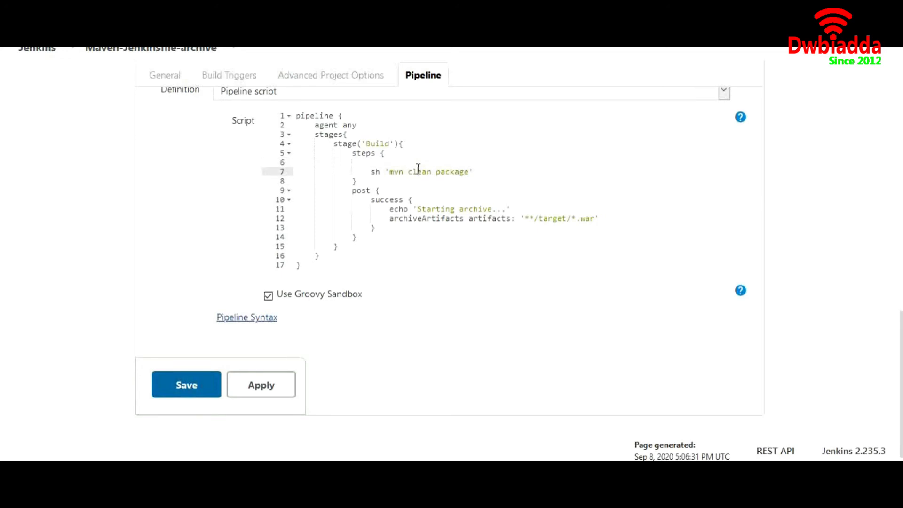
{"action": "left_click", "coordinate": [402, 165]}
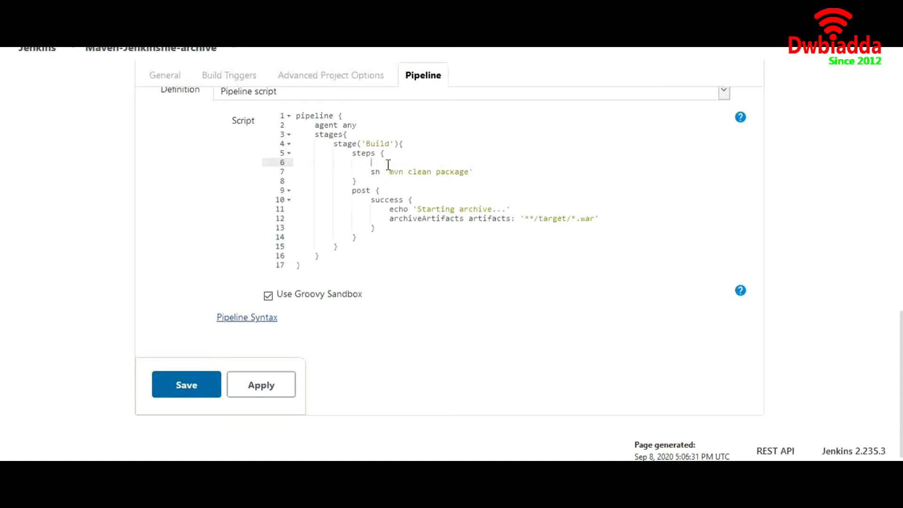
{"action": "scroll", "coordinate": [389, 165], "scroll_direction": "up", "scroll_amount": 1}
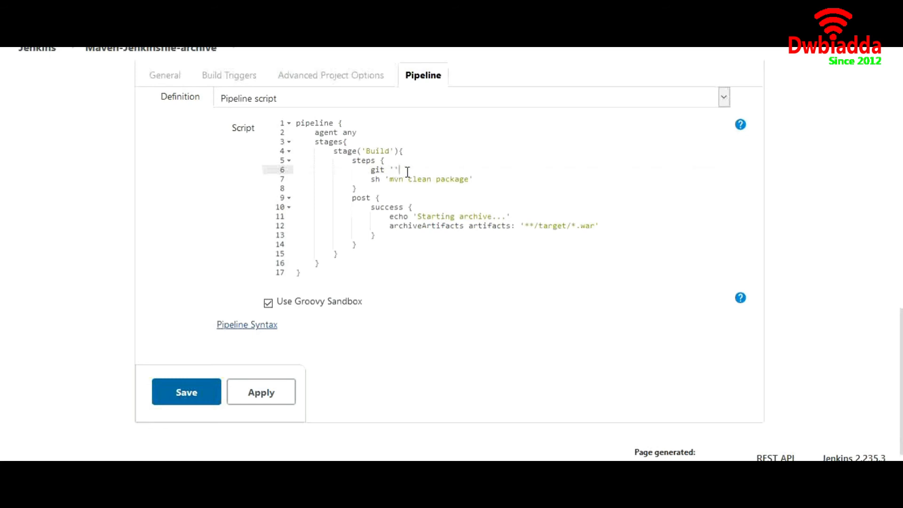
{"action": "type", "text": "'"}
{"action": "key", "text": "ctrl+v"}
{"action": "type", "text": "'"}
{"action": "scroll", "coordinate": [433, 237], "scroll_direction": "down", "scroll_amount": 1}
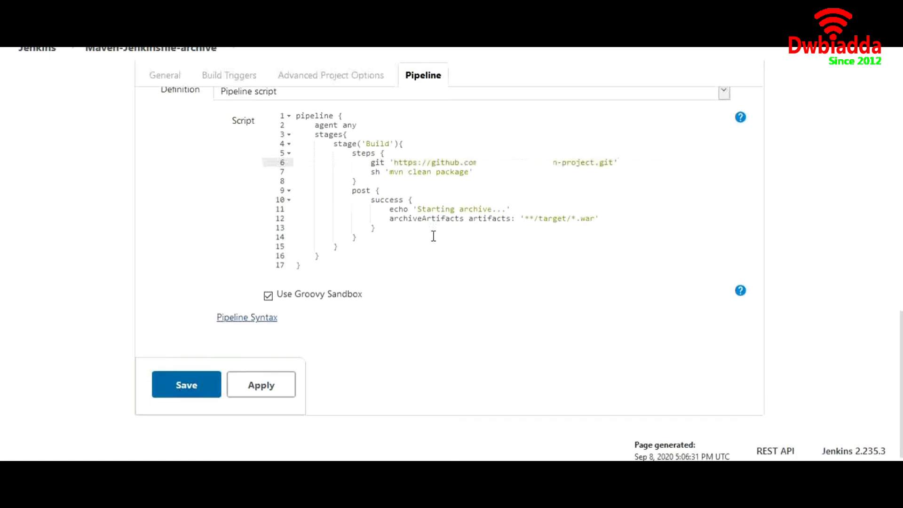
{"action": "left_click", "coordinate": [193, 385]}
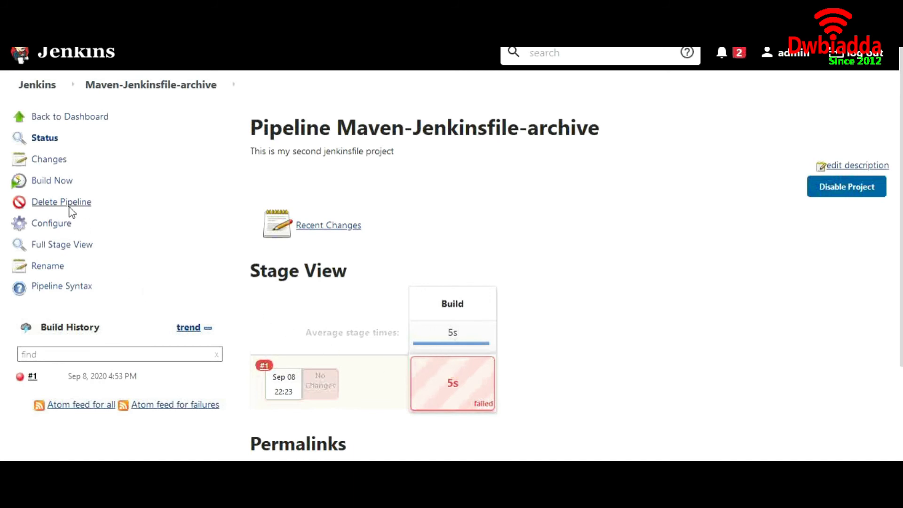
- Run a new build of the pipeline and open its console output from the build's page
{"action": "left_click", "coordinate": [57, 181]}
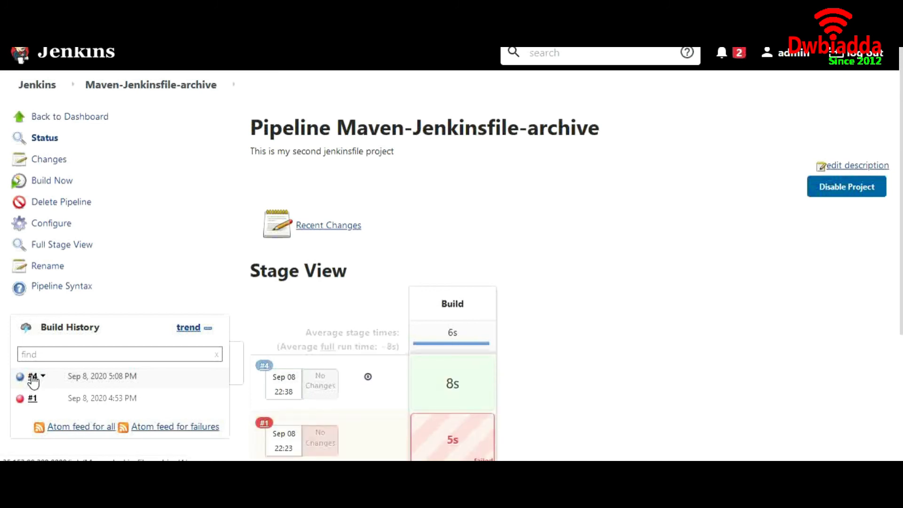
{"action": "left_click", "coordinate": [32, 376]}
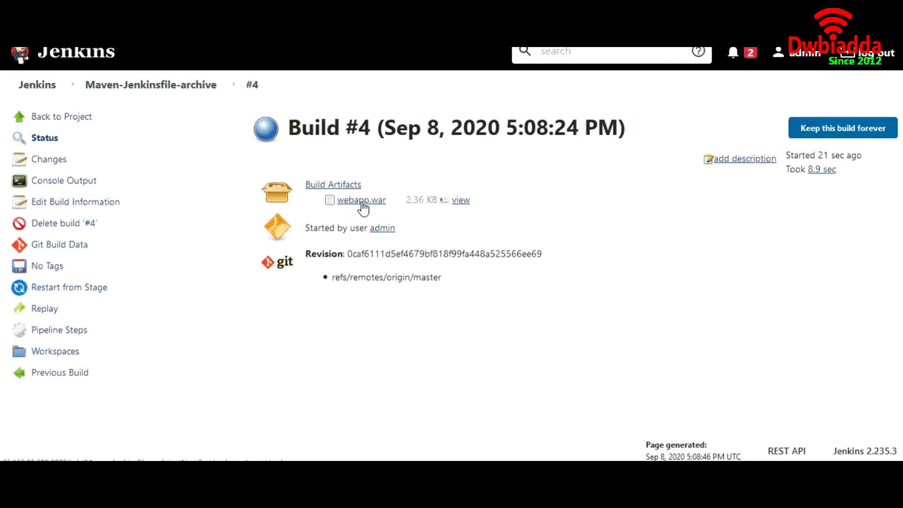
{"action": "left_click", "coordinate": [67, 191]}
- Examine the start of the console log, especially the Build stage marker and the Git fetch and checkout lines
{"action": "scroll", "coordinate": [435, 242], "scroll_direction": "down", "scroll_amount": 4}
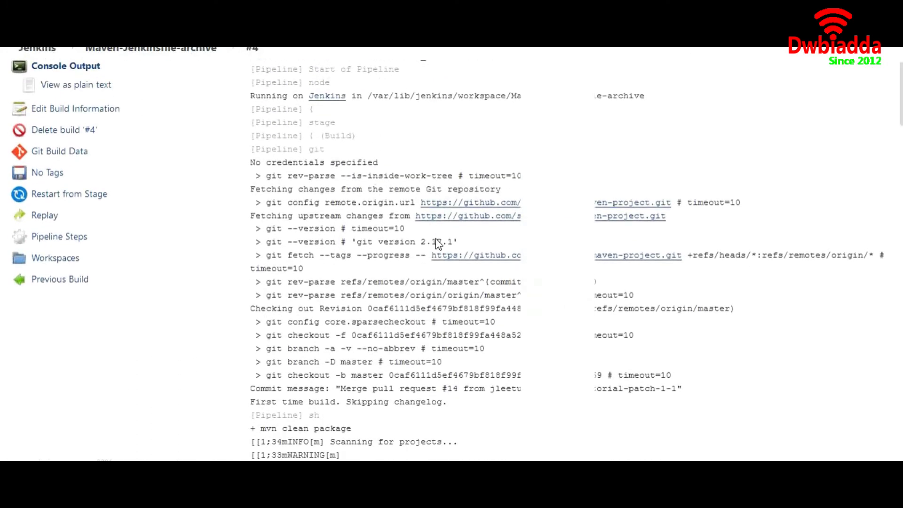
{"action": "scroll", "coordinate": [437, 243], "scroll_direction": "up", "scroll_amount": 4}
{"action": "scroll", "coordinate": [435, 239], "scroll_direction": "down", "scroll_amount": 5}
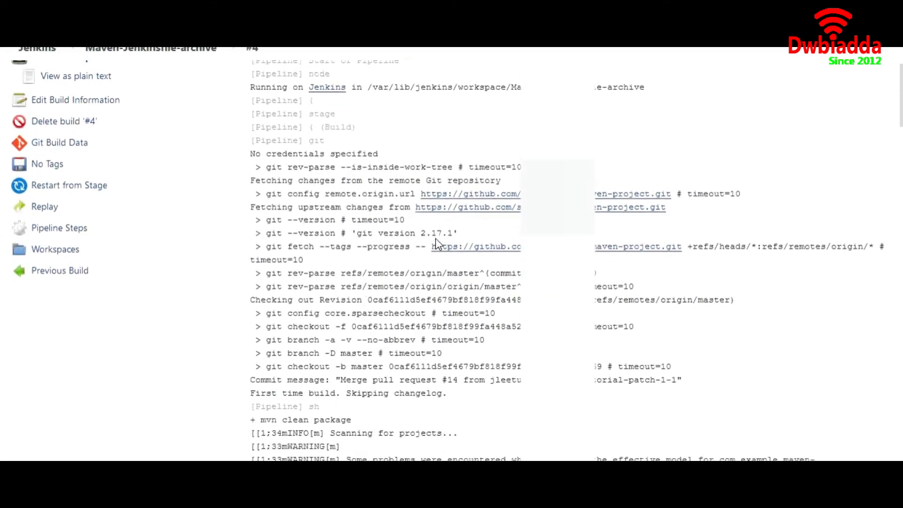
{"action": "scroll", "coordinate": [437, 238], "scroll_direction": "up", "scroll_amount": 5}
{"action": "mouse_move", "coordinate": [383, 250]}
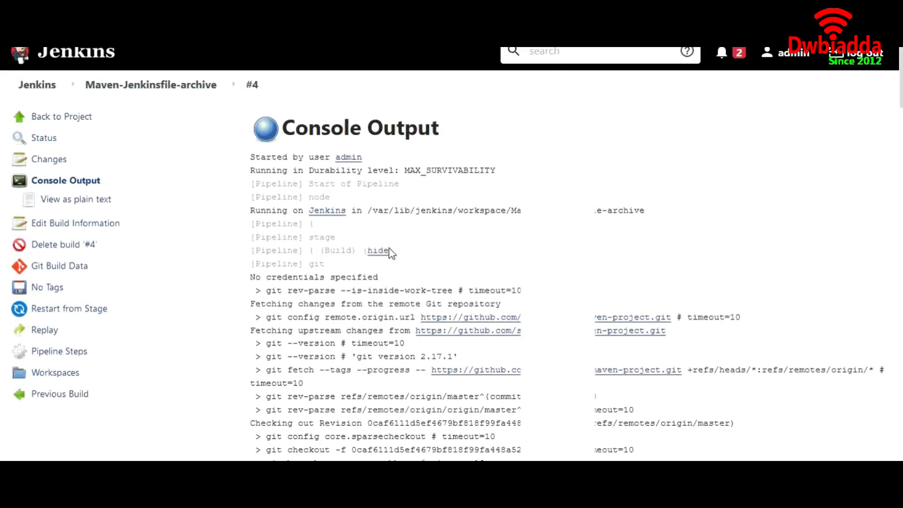
{"action": "left_click_drag", "start_coordinate": [312, 248], "coordinate": [361, 250]}
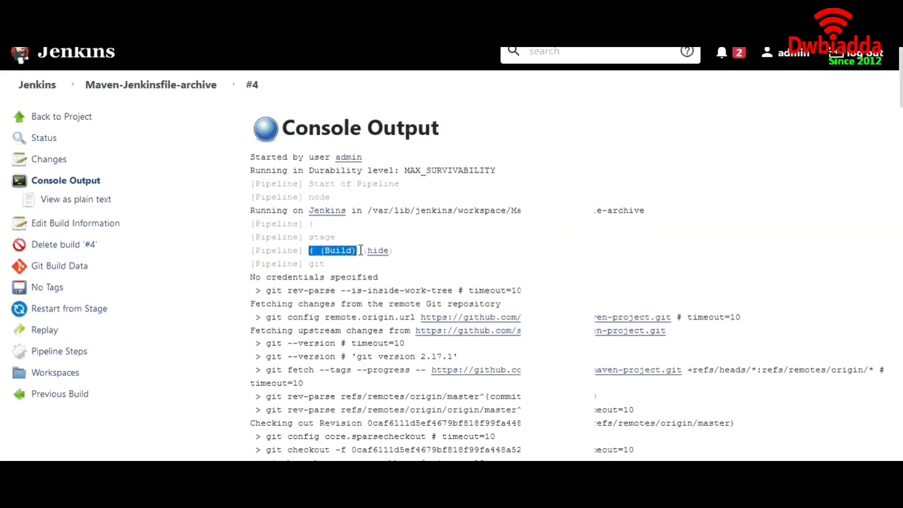
- Read through the Maven output in build #4's console log, from the 'mvn clean package' command through the test results to the reactor summary
{"action": "scroll", "coordinate": [361, 251], "scroll_direction": "down", "scroll_amount": 7}
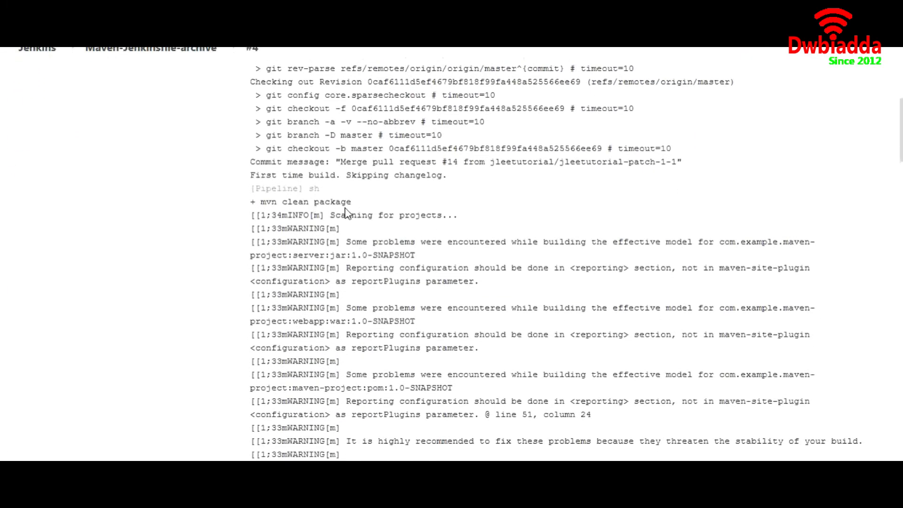
{"action": "scroll", "coordinate": [375, 287], "scroll_direction": "down", "scroll_amount": 6}
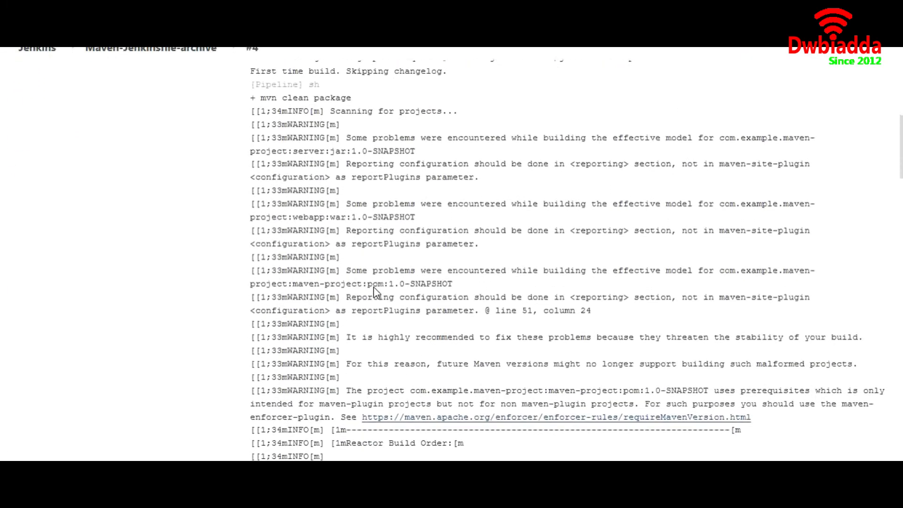
{"action": "scroll", "coordinate": [377, 293], "scroll_direction": "down", "scroll_amount": 4}
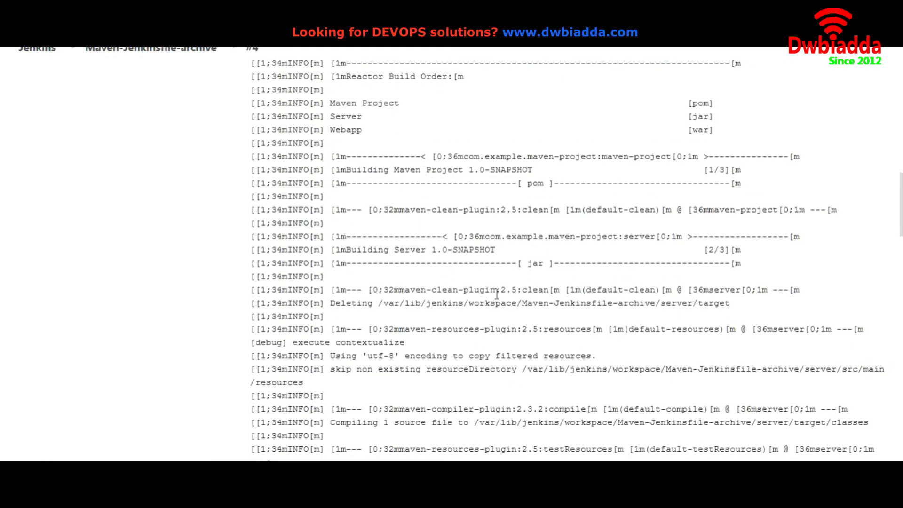
{"action": "scroll", "coordinate": [500, 336], "scroll_direction": "down", "scroll_amount": 5}
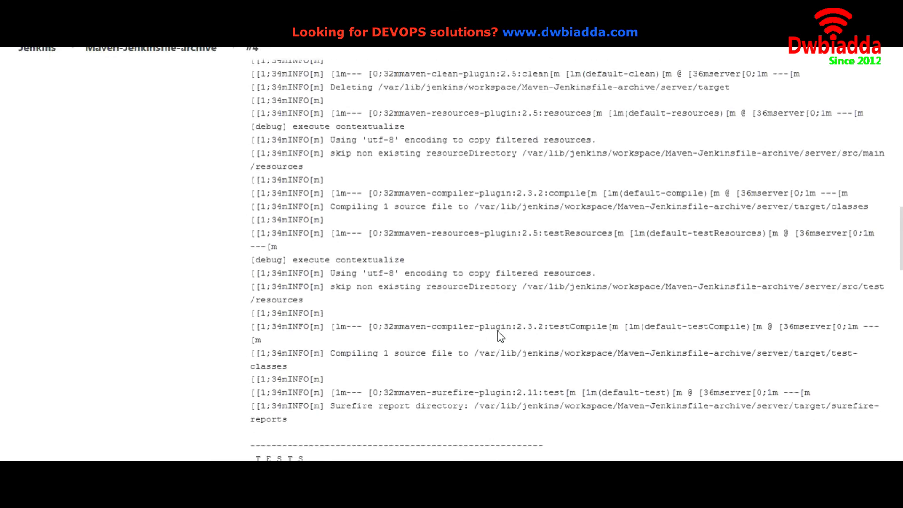
{"action": "scroll", "coordinate": [499, 337], "scroll_direction": "down", "scroll_amount": 2}
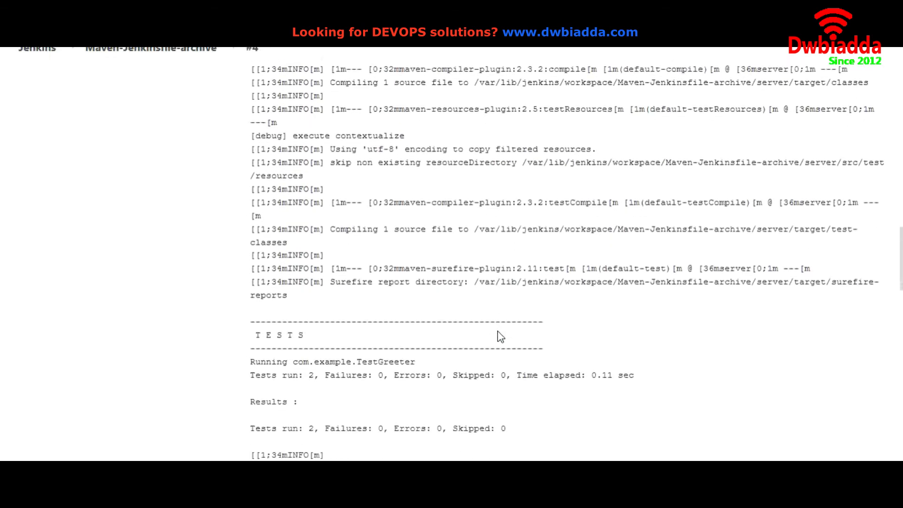
{"action": "scroll", "coordinate": [325, 345], "scroll_direction": "down", "scroll_amount": 2}
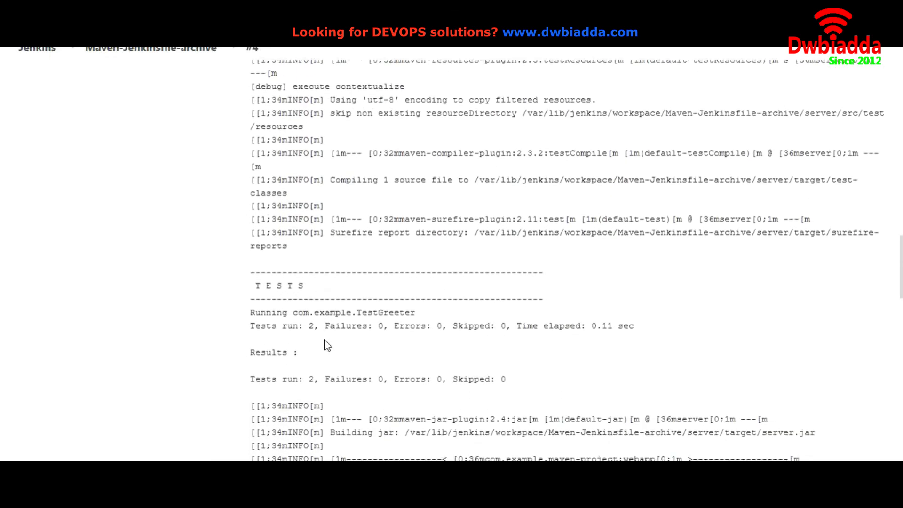
{"action": "scroll", "coordinate": [420, 340], "scroll_direction": "down", "scroll_amount": 2}
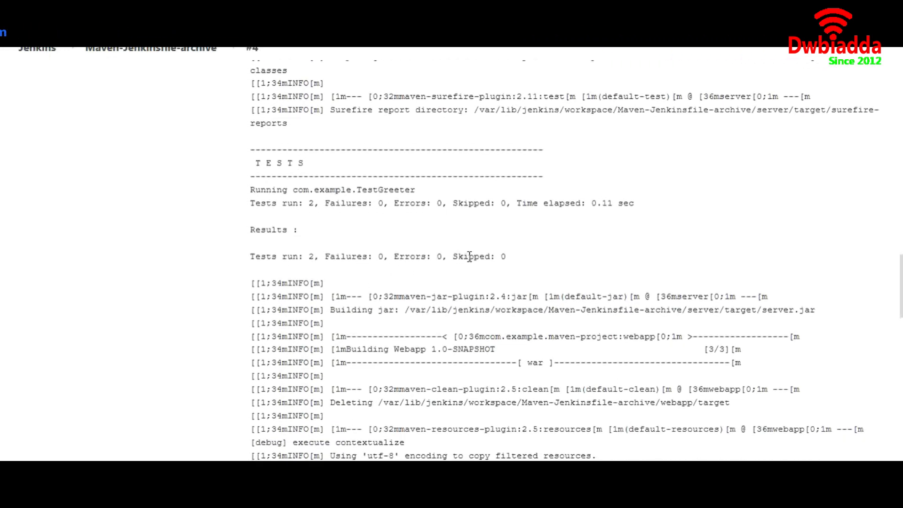
{"action": "scroll", "coordinate": [469, 257], "scroll_direction": "down", "scroll_amount": 4}
{"action": "scroll", "coordinate": [469, 257], "scroll_direction": "down", "scroll_amount": 7}
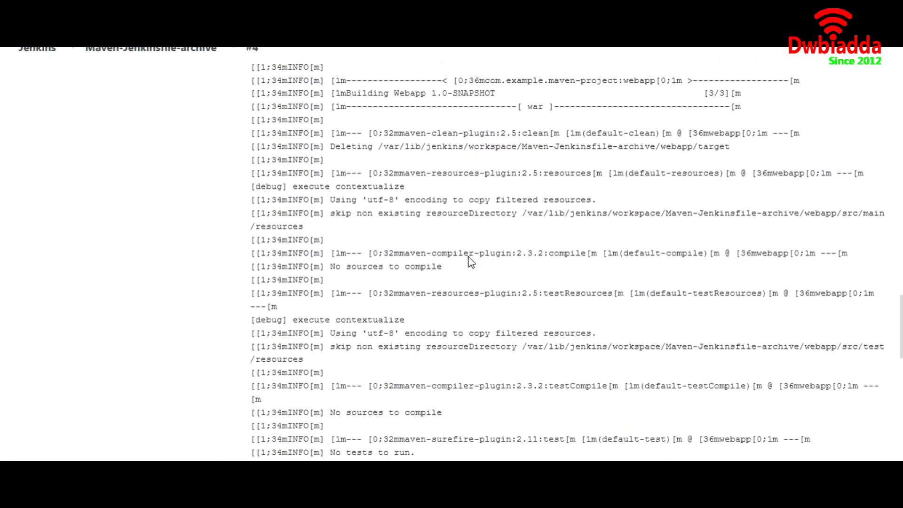
{"action": "scroll", "coordinate": [471, 258], "scroll_direction": "down", "scroll_amount": 2}
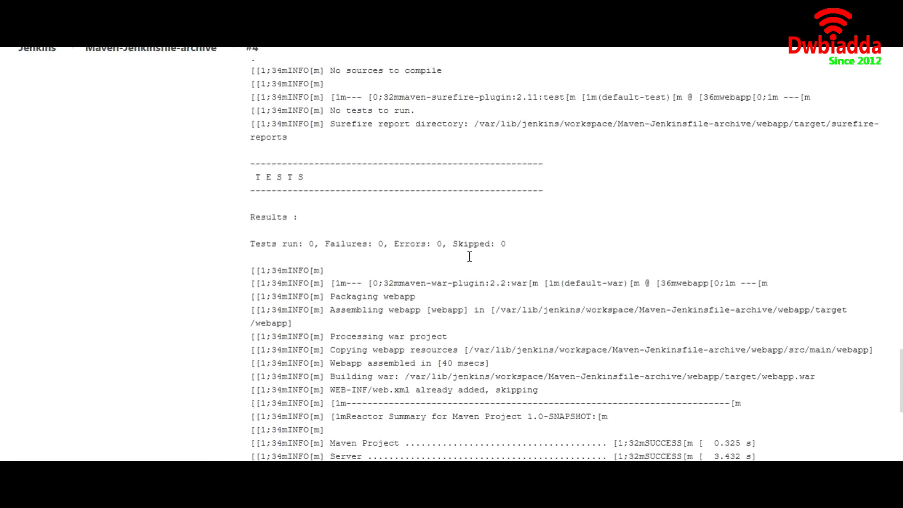
{"action": "scroll", "coordinate": [408, 290], "scroll_direction": "down", "scroll_amount": 6}
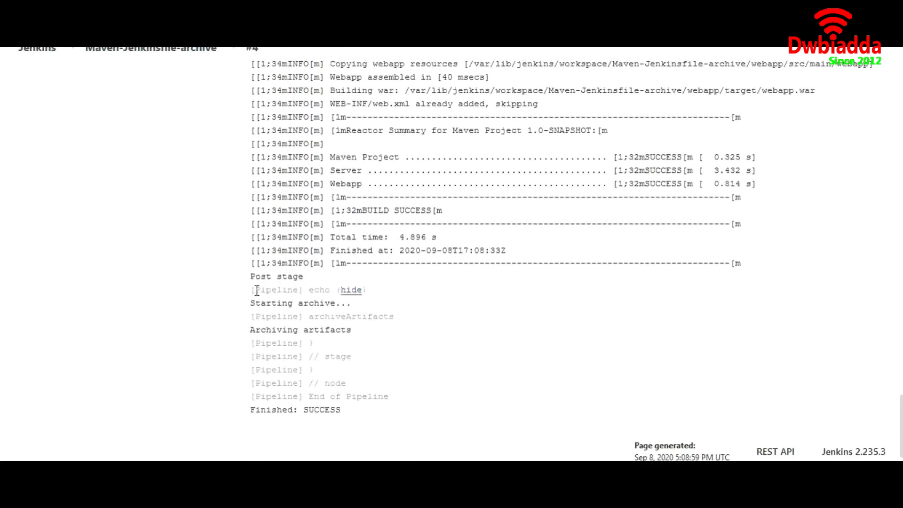
- Examine the post-stage archiving and end-of-pipeline lines closing the console log, and return to the Maven-Jenkinsfile-archive project page
{"action": "left_click_drag", "start_coordinate": [250, 274], "coordinate": [300, 276]}
{"action": "left_click_drag", "start_coordinate": [251, 303], "coordinate": [353, 304]}
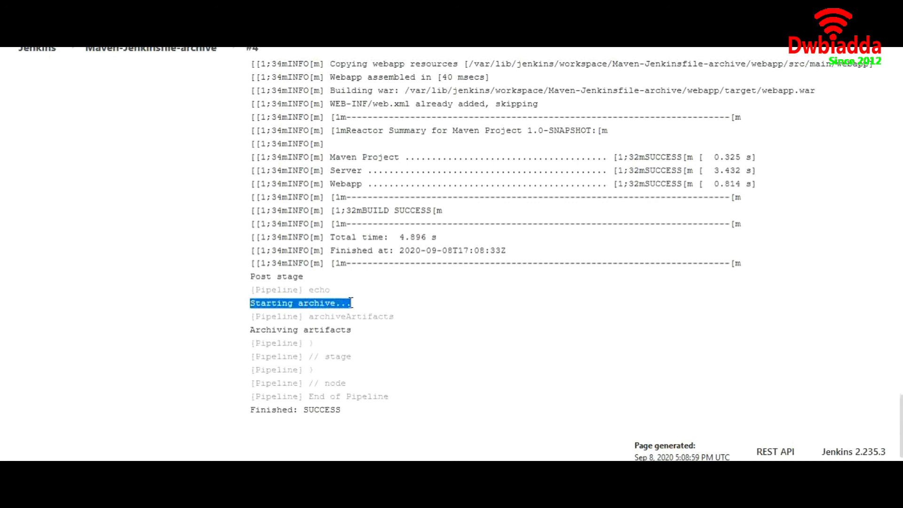
{"action": "left_click_drag", "start_coordinate": [250, 330], "coordinate": [359, 339]}
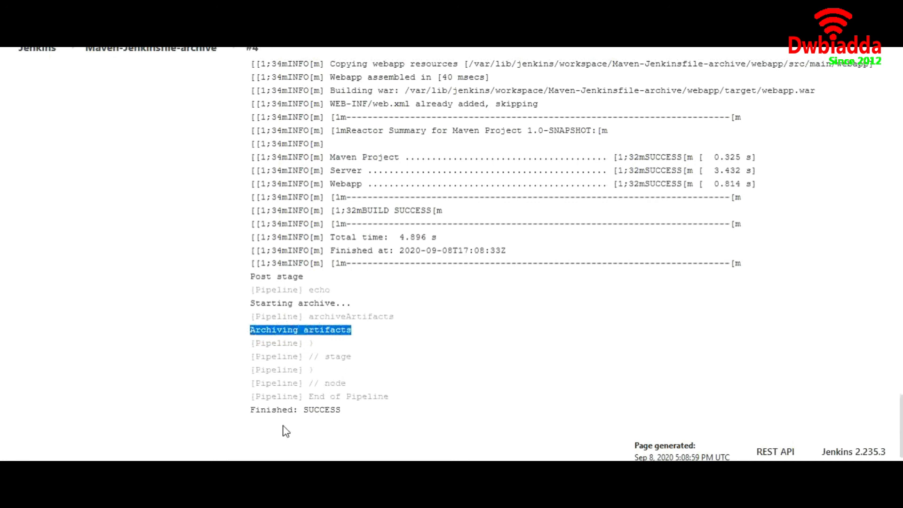
{"action": "left_click_drag", "start_coordinate": [305, 392], "coordinate": [256, 412]}
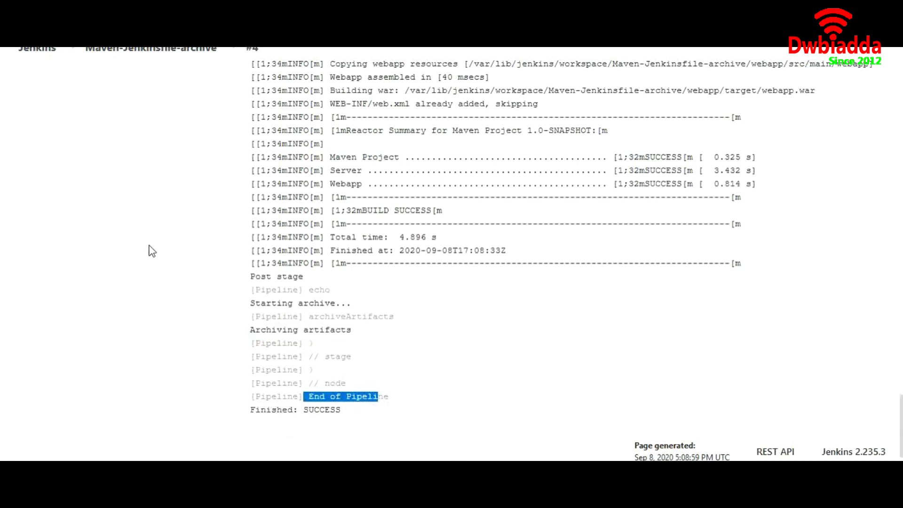
{"action": "scroll", "coordinate": [149, 246], "scroll_direction": "up", "scroll_amount": 5}
{"action": "left_click", "coordinate": [116, 52]}
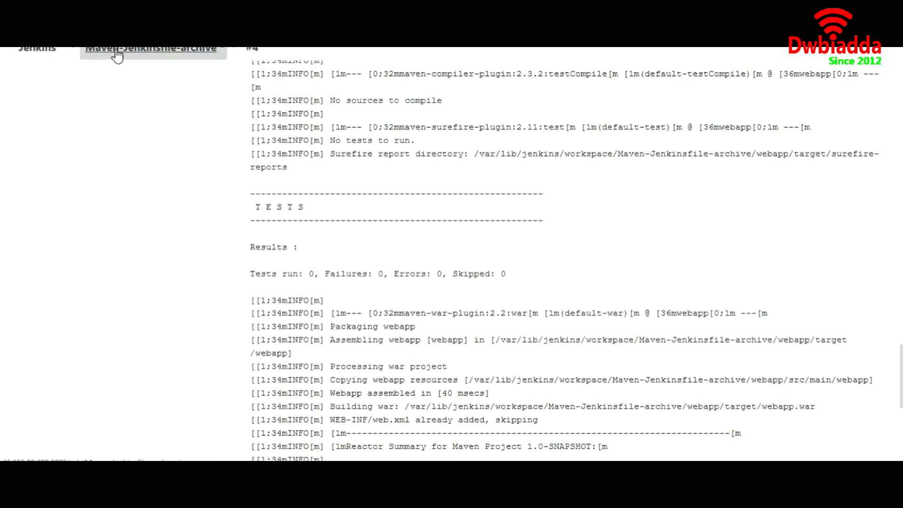